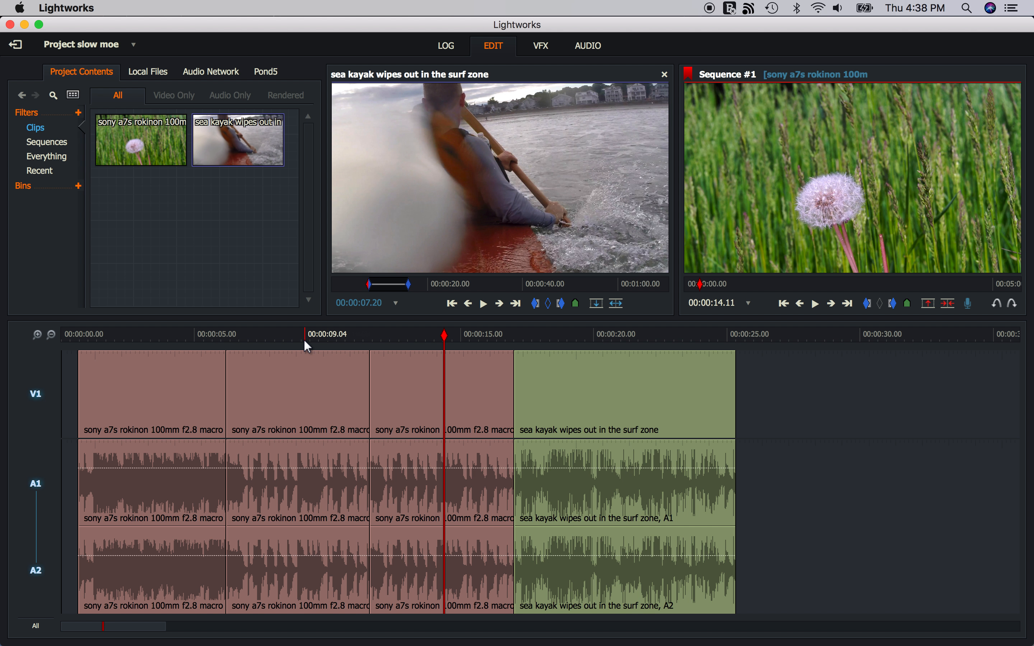
# Ripple-trim the end of the first clip back to 00:00:03.20 by playing the edit in reverse, keeping the second clip attached
pyautogui.moveTo(291, 332); pyautogui.dragTo(262, 333)
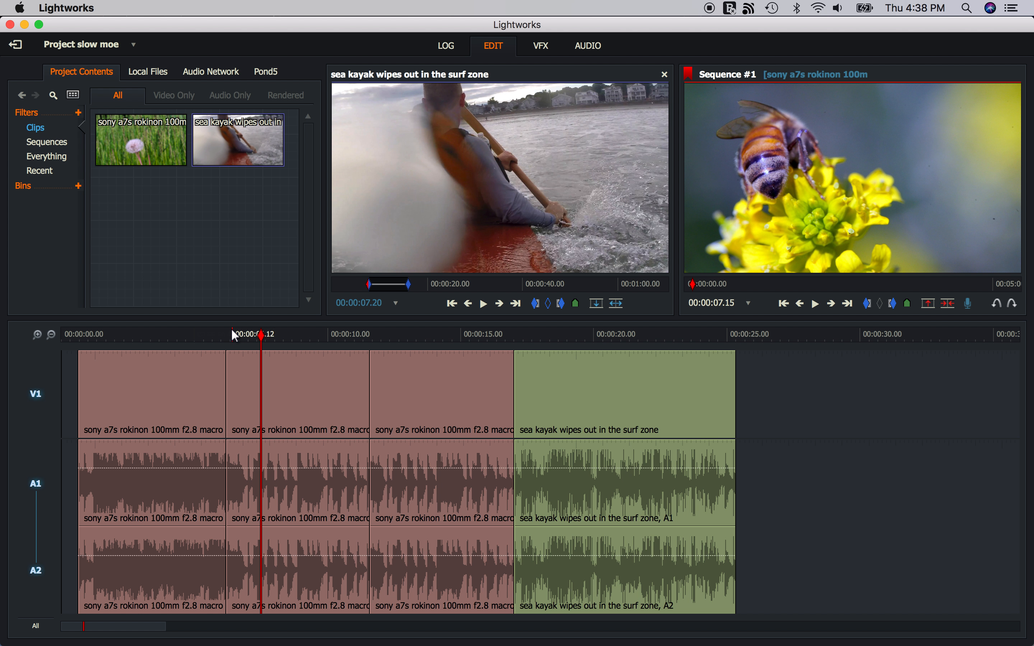
pyautogui.moveTo(210, 333); pyautogui.dragTo(171, 342)
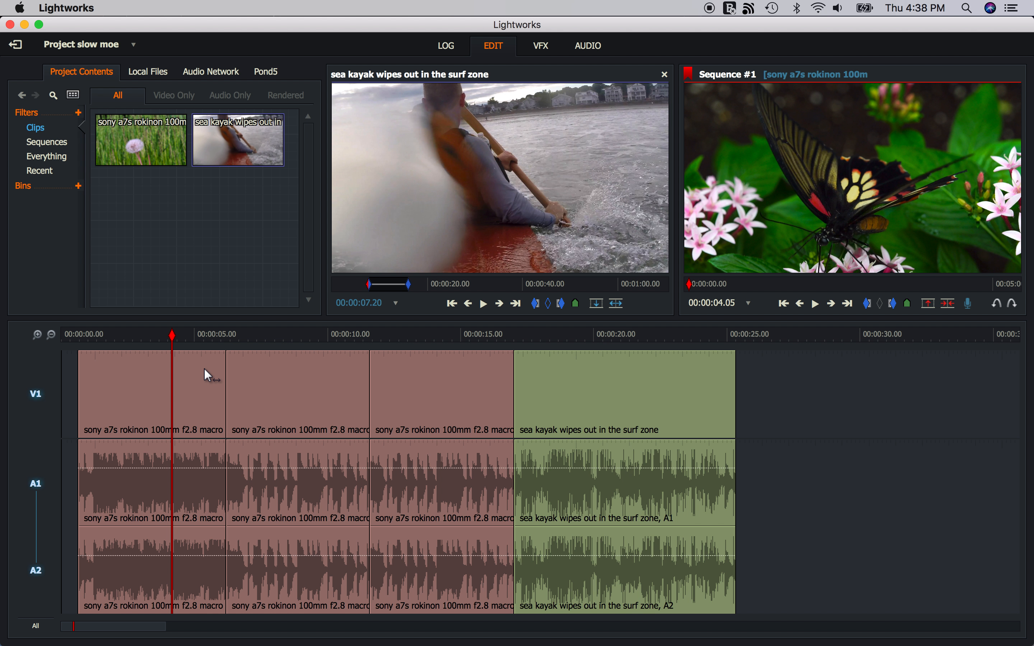
pyautogui.click(213, 385)
pyautogui.click(214, 390)
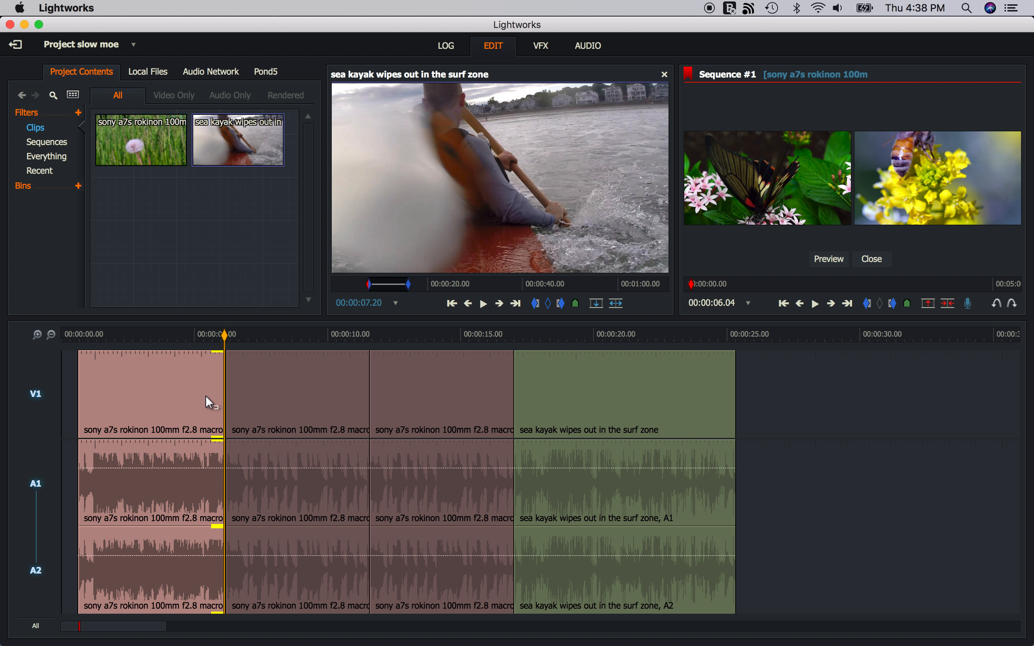
pyautogui.press('j')
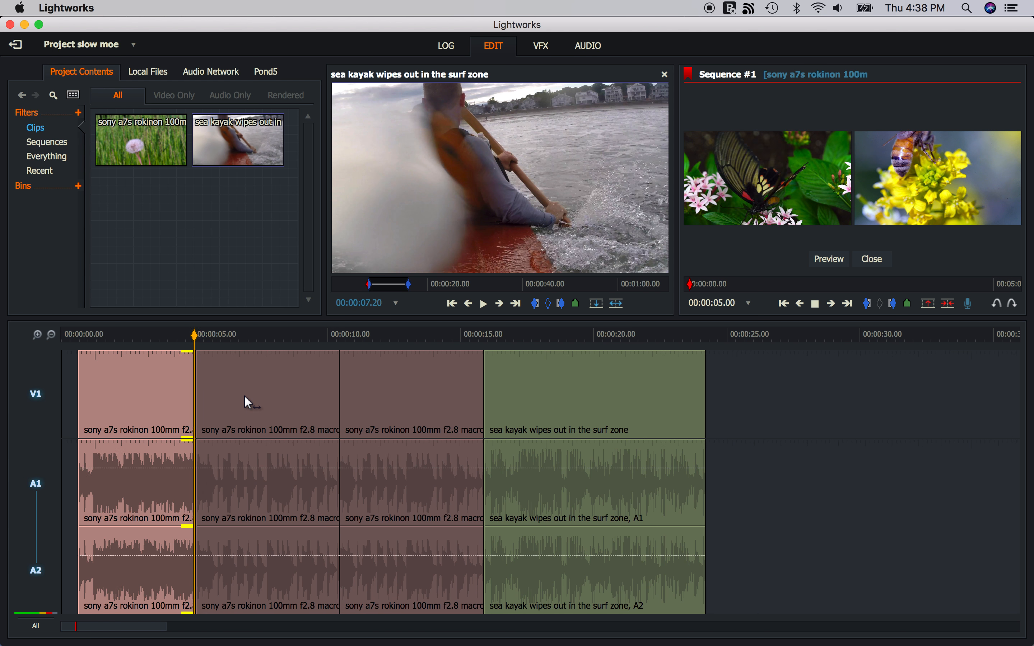
pyautogui.press('k')
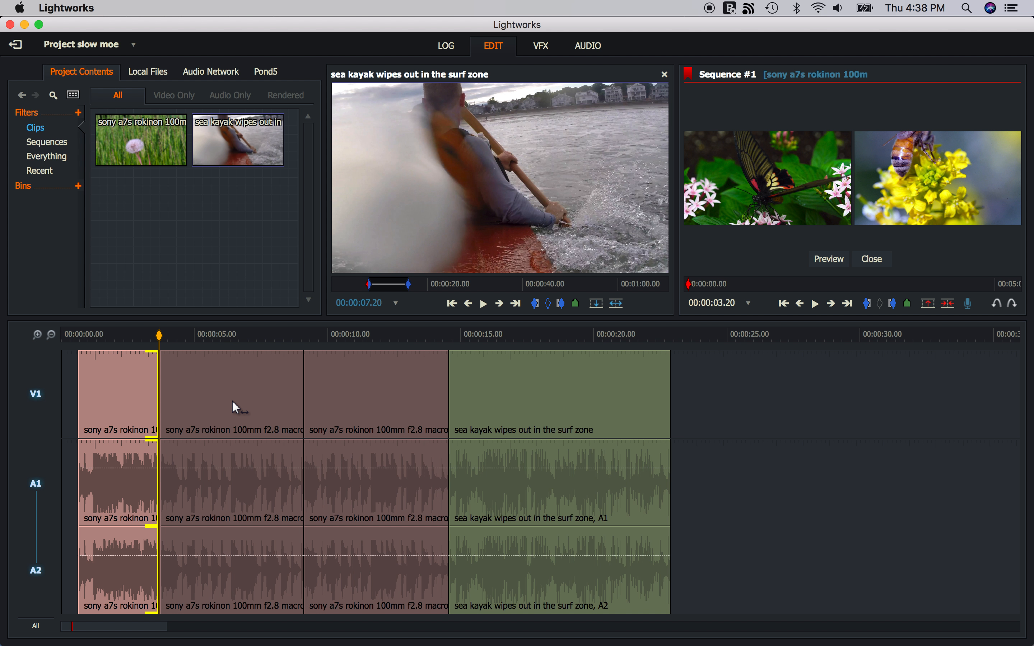
# Extend the end of the first clip nine frames, one frame at a time, to 00:00:03.29 and leave trimming
pyautogui.press('Right')
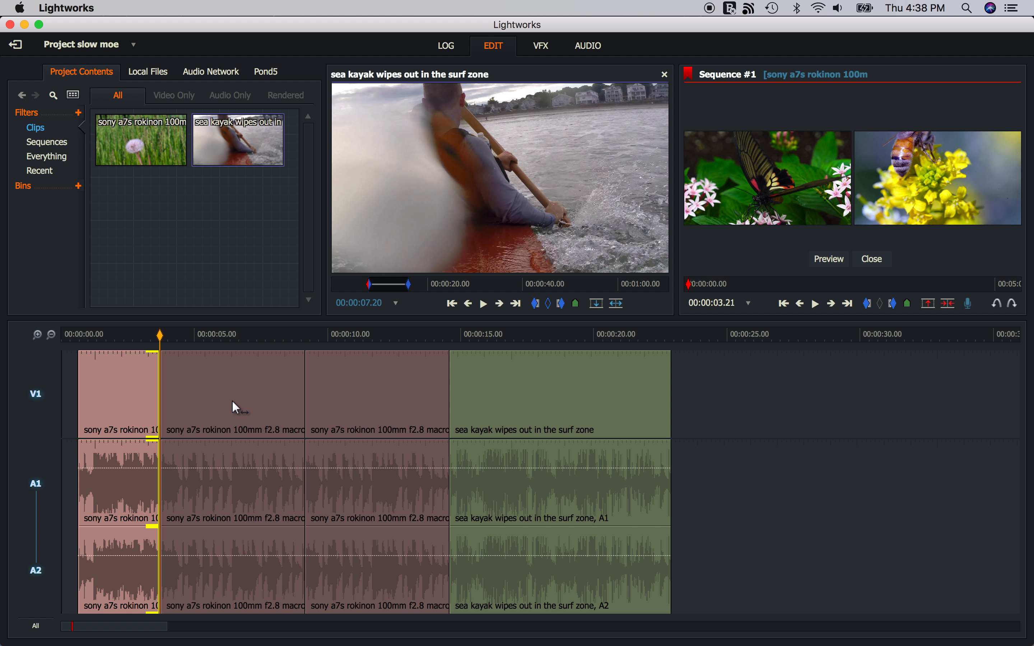
pyautogui.press('Right')
pyautogui.press('Right')
pyautogui.press('Right')
pyautogui.press('Right')
pyautogui.press('Right')
pyautogui.press('Right')
pyautogui.press('Right')
pyautogui.press('Right')
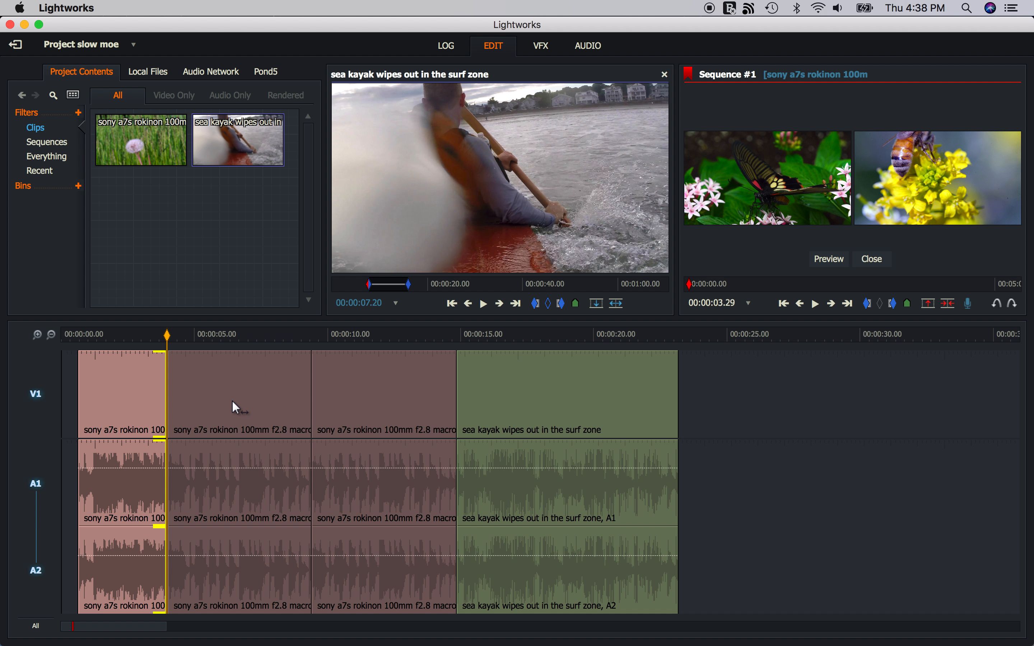
pyautogui.click(232, 402)
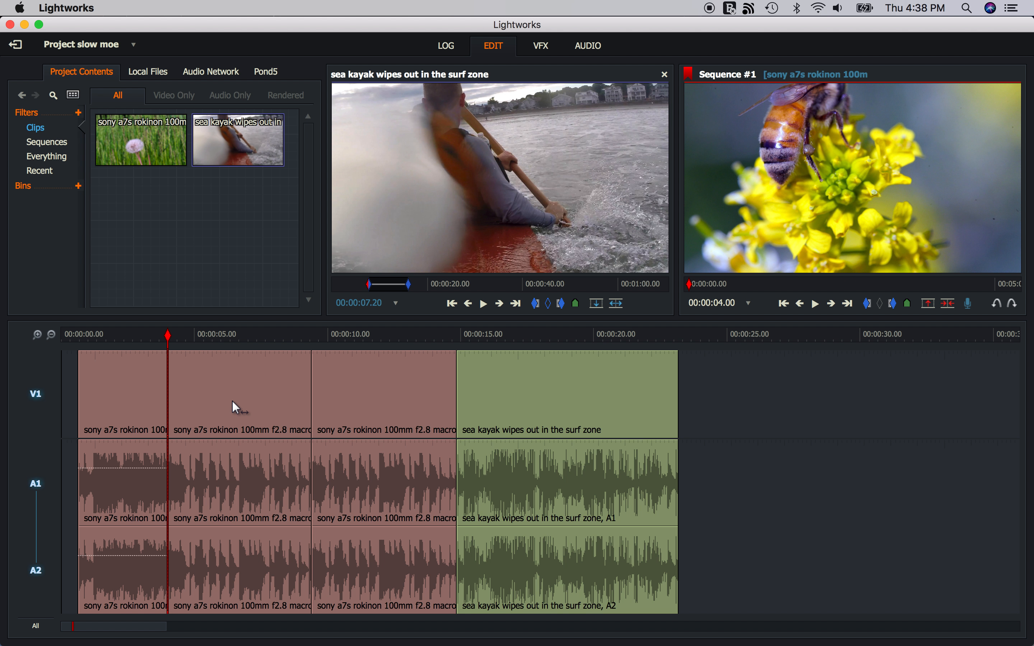
# Review the first cut, then trim the start of the second clip during playback so the bee shot begins further into its footage
pyautogui.moveTo(161, 340); pyautogui.dragTo(136, 335)
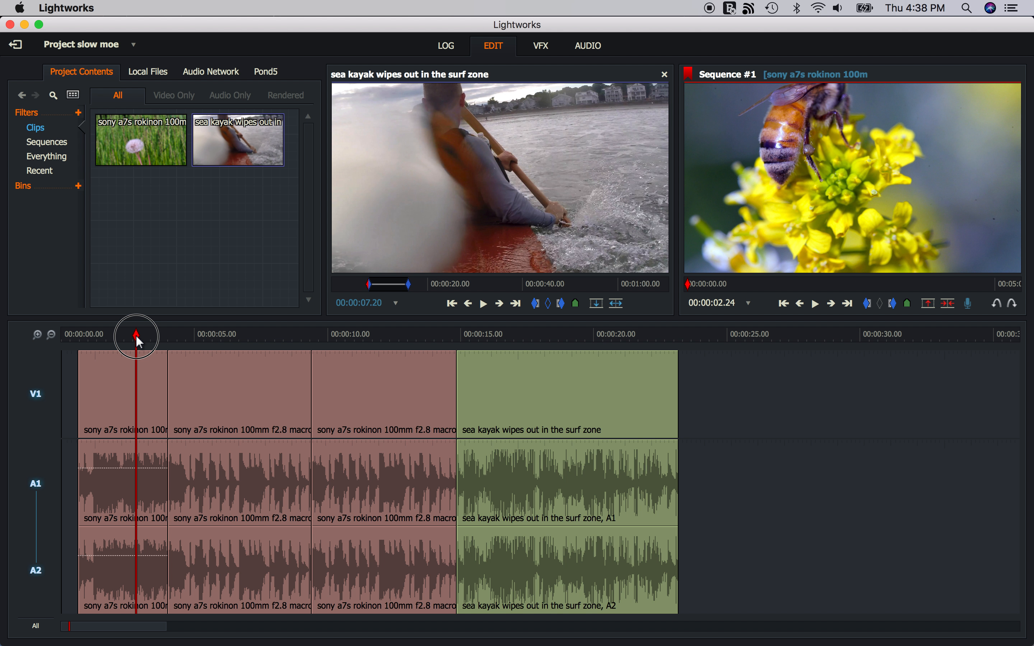
pyautogui.click(185, 336)
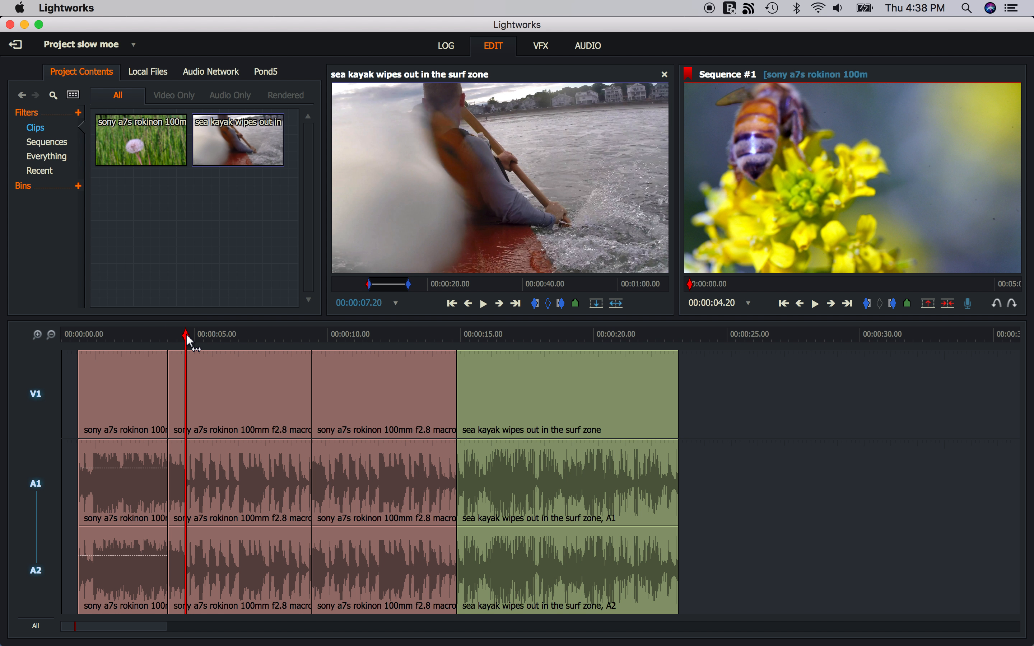
pyautogui.moveTo(192, 334); pyautogui.dragTo(206, 337)
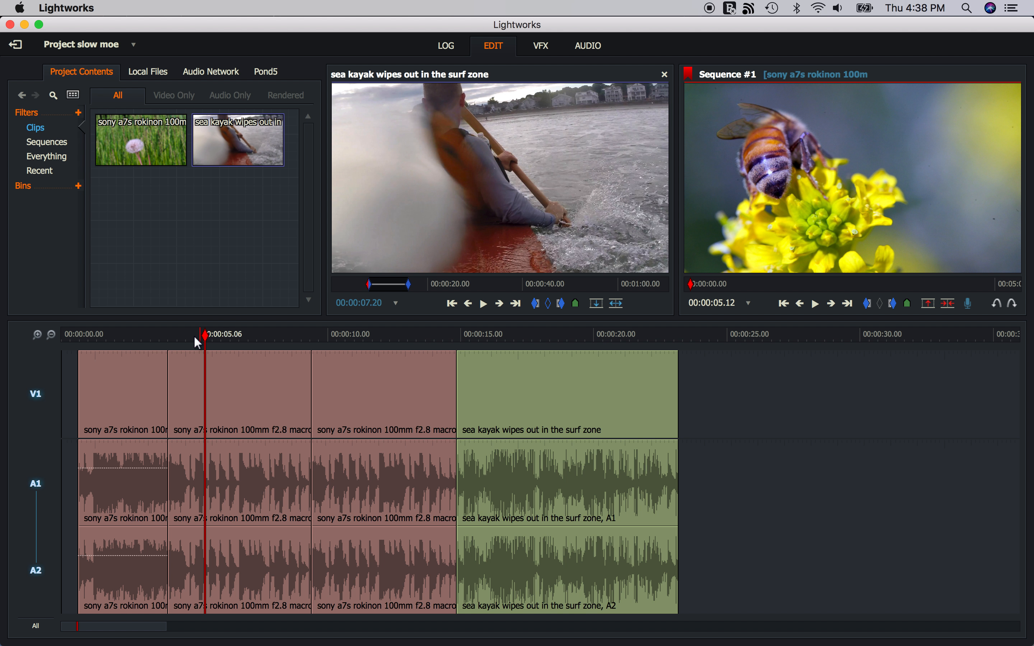
pyautogui.click(176, 372)
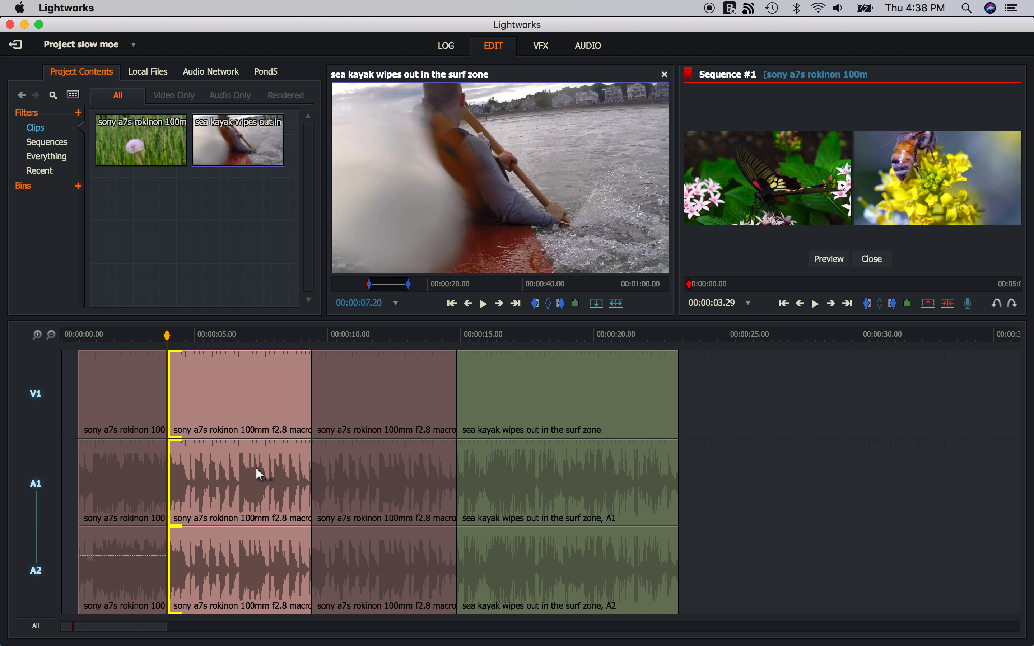
pyautogui.press('space')
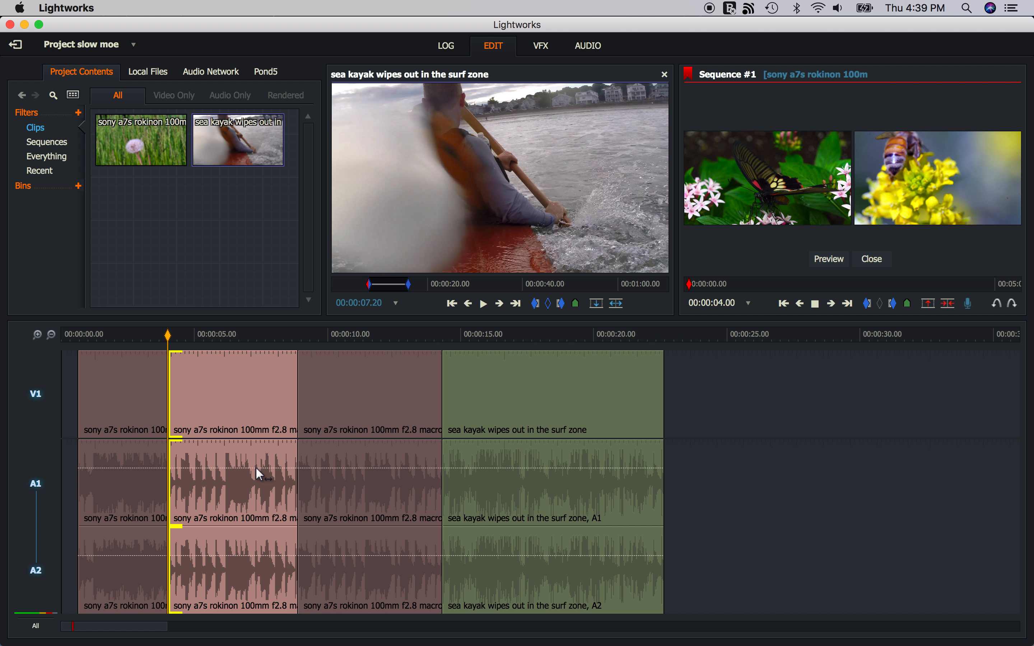
pyautogui.press('space')
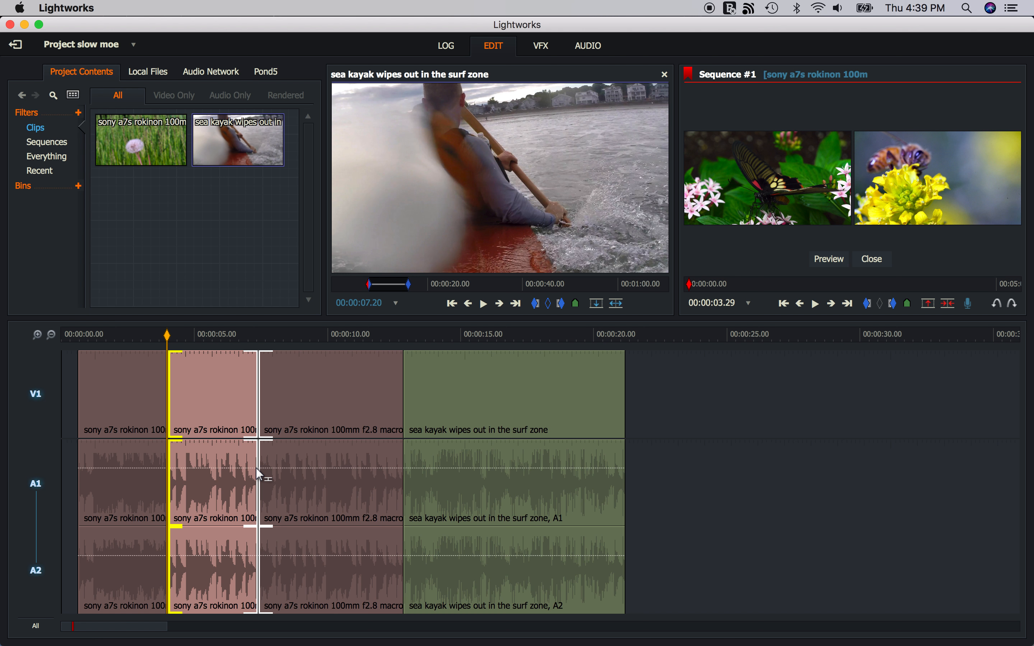
pyautogui.press('space')
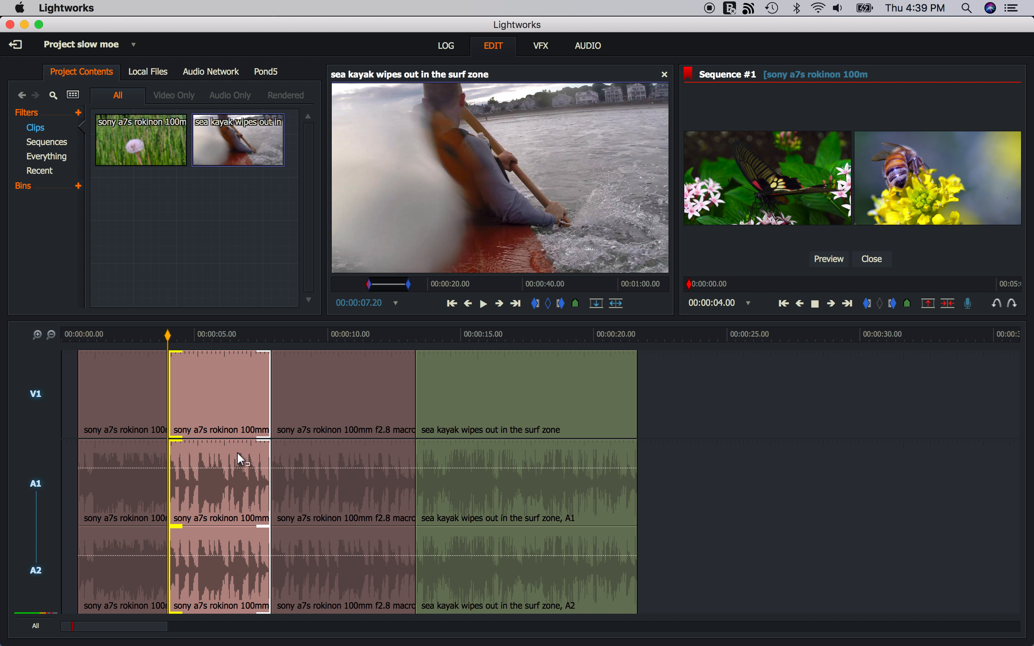
pyautogui.click(178, 397)
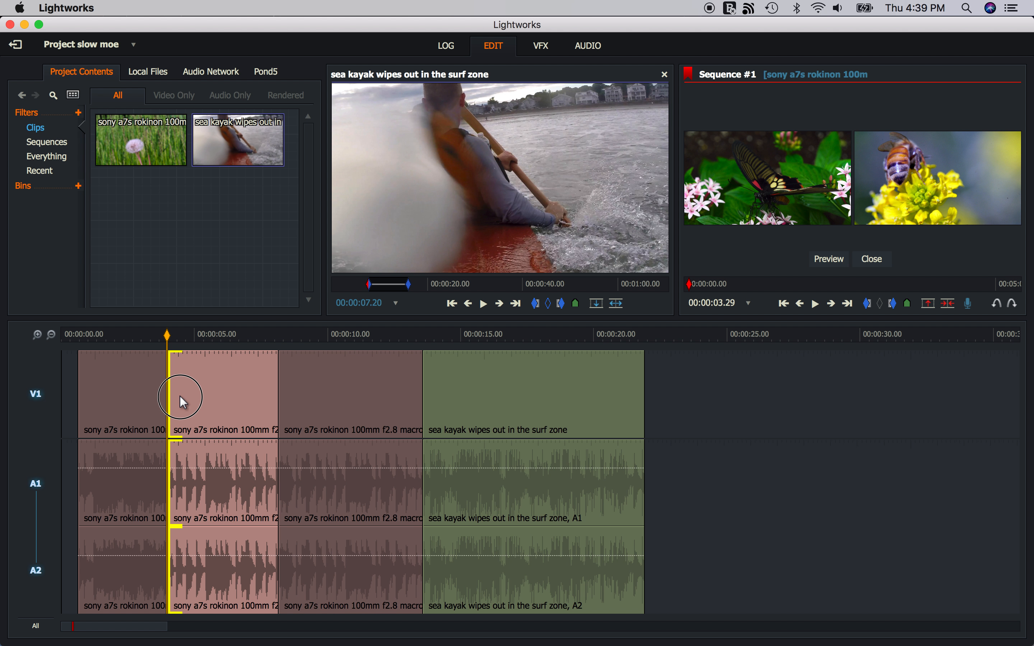
pyautogui.moveTo(189, 398)
pyautogui.mouseDown()
pyautogui.moveTo(223, 403)
pyautogui.moveTo(192, 400)
pyautogui.mouseUp()
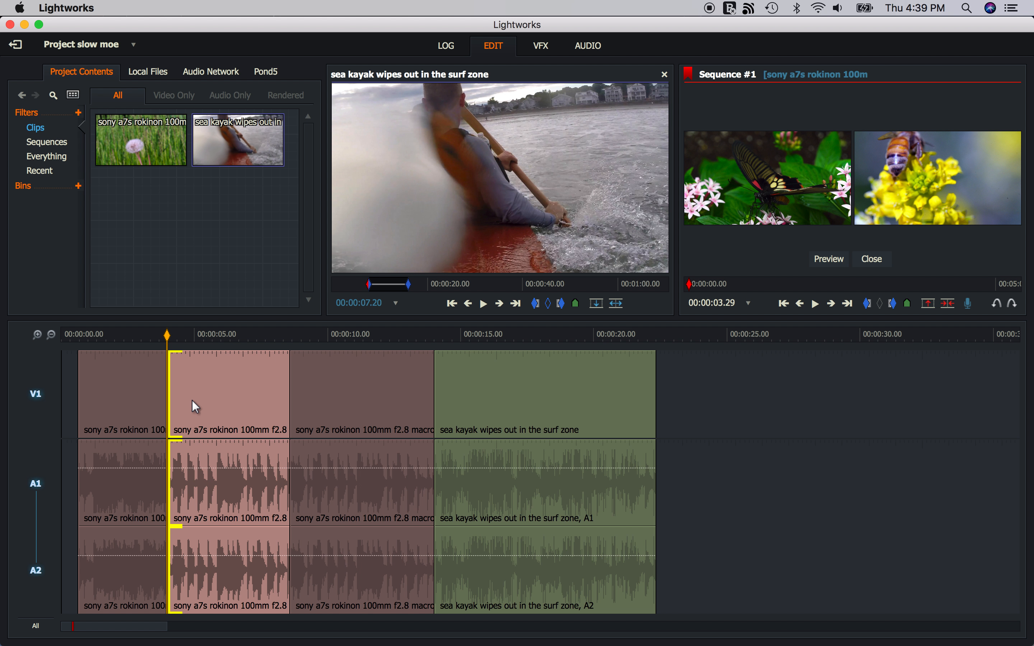
# Fine-tune the start of the second clip by extending it three frames earlier, then leave trimming
pyautogui.press(',')
pyautogui.press(',')
pyautogui.press(',')
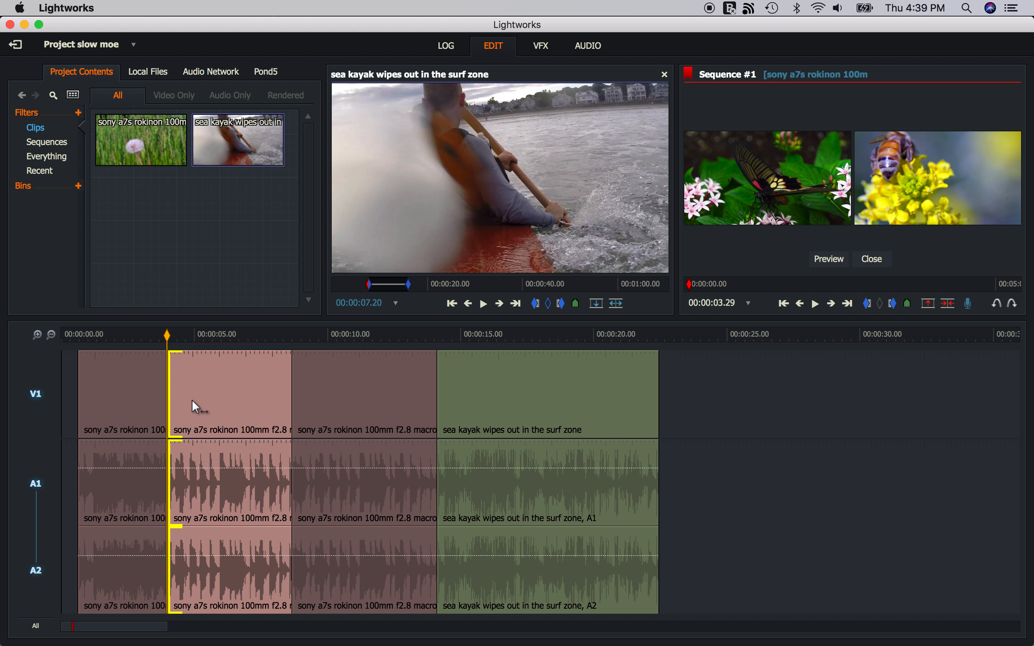
pyautogui.click(192, 400)
# Select both sides of the cut between the third clip and the kayak clip and roll it to just before 00:00:16.00 using playback
pyautogui.moveTo(188, 334); pyautogui.dragTo(211, 339)
pyautogui.click(455, 337)
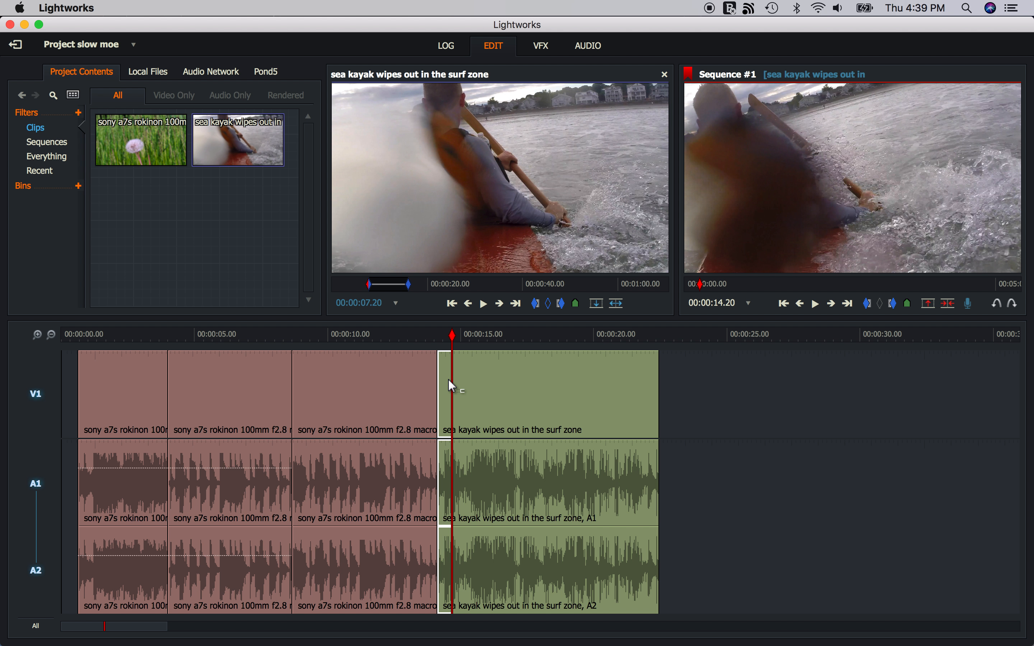
pyautogui.click(422, 391)
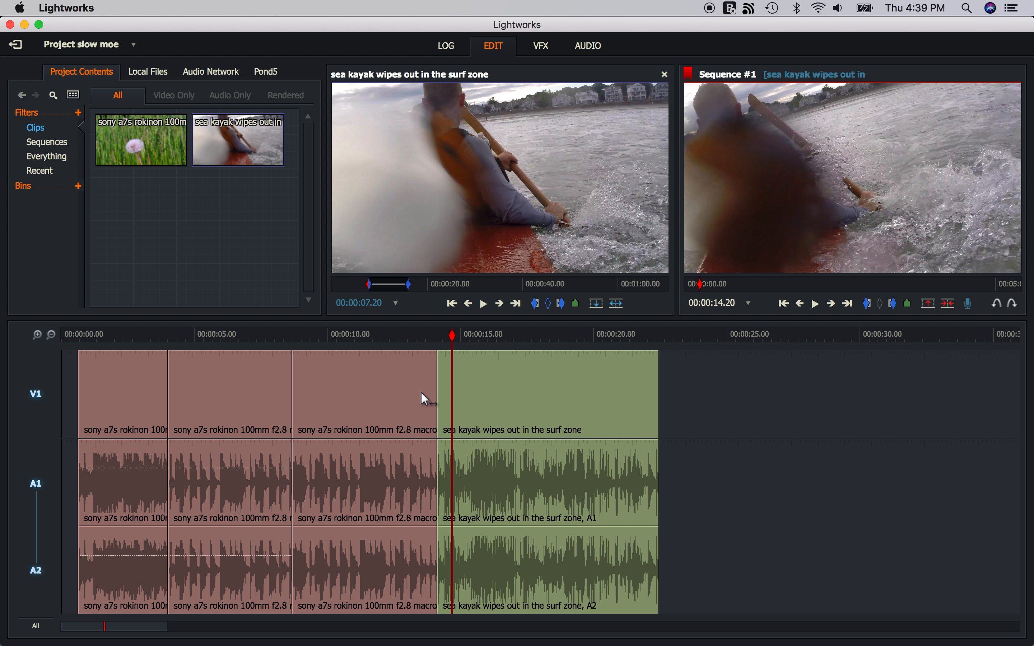
pyautogui.click(436, 391)
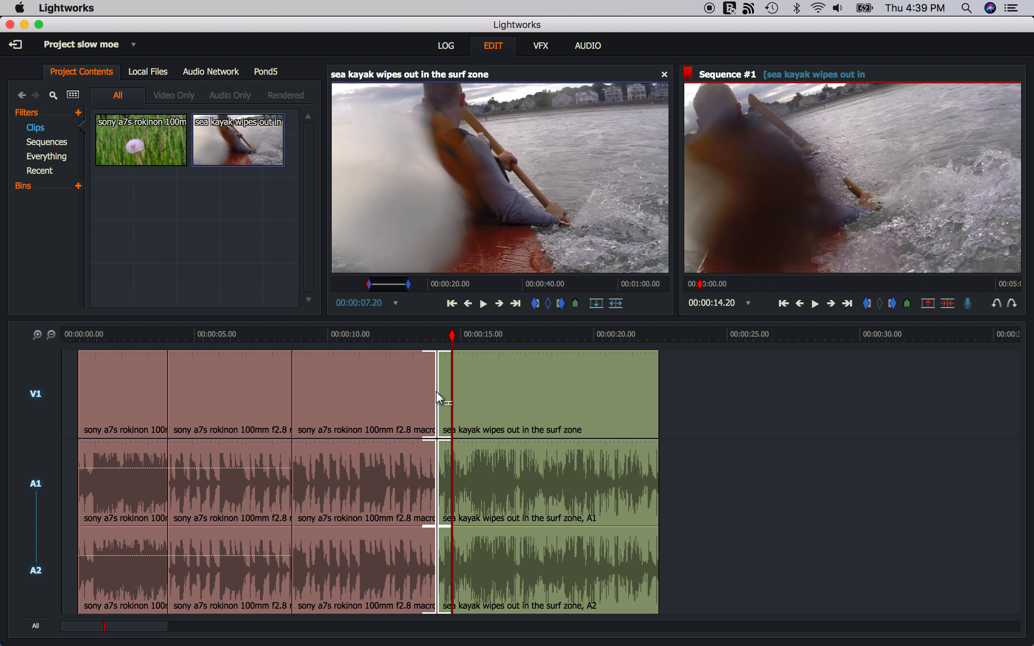
pyautogui.click(436, 391)
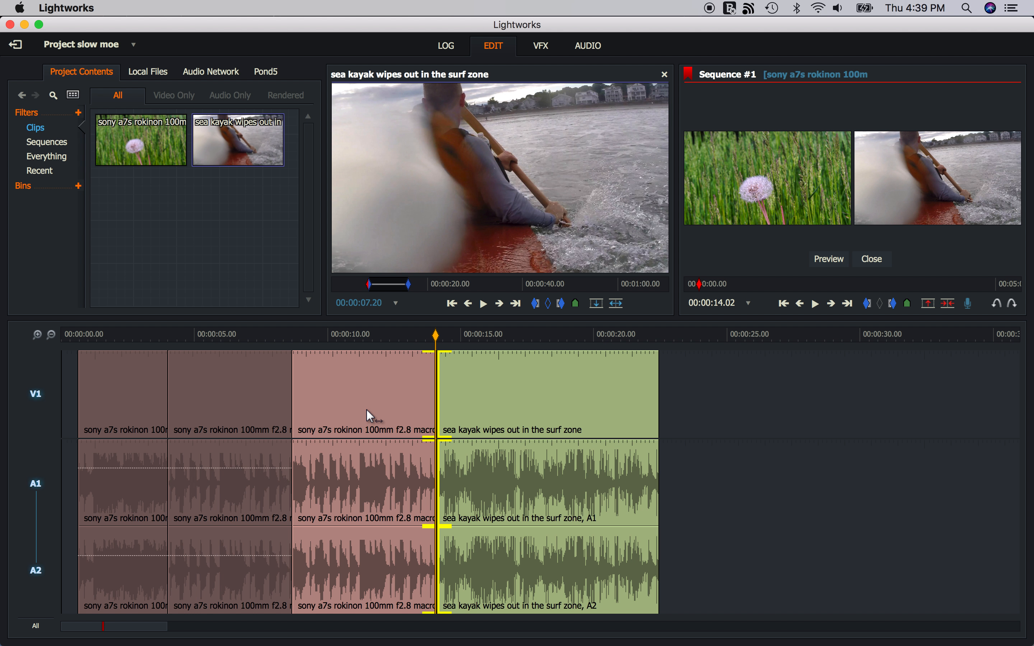
pyautogui.press('space')
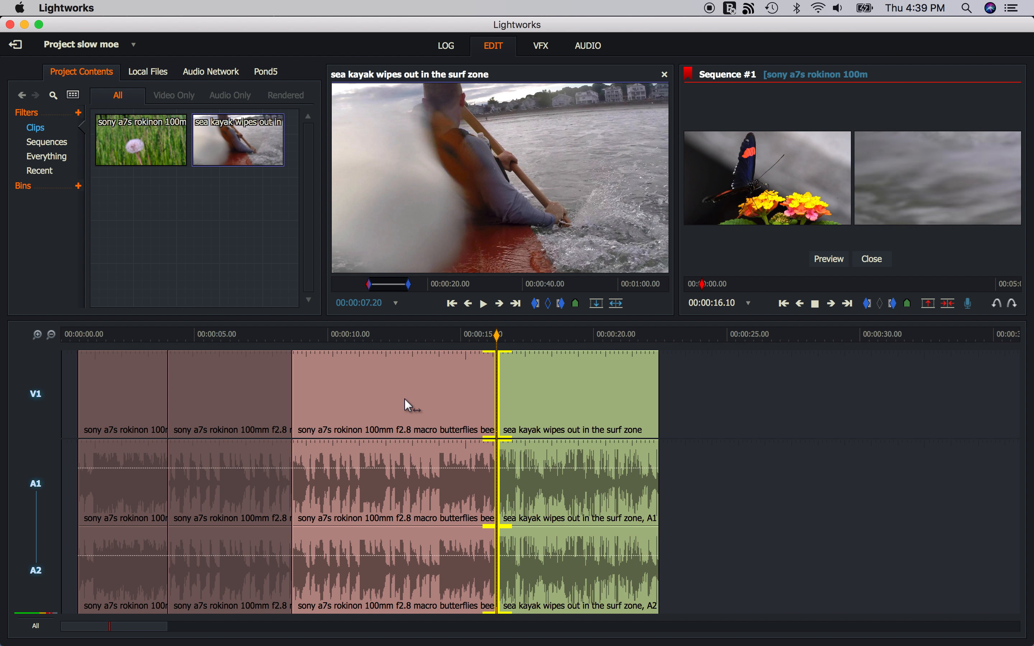
pyautogui.press('space')
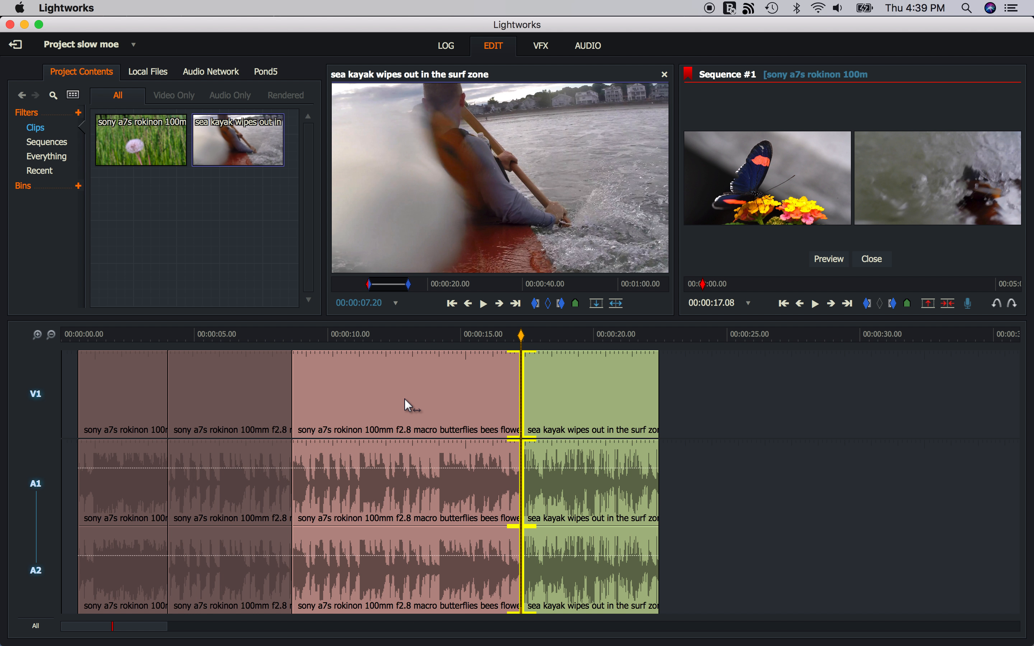
pyautogui.press('j')
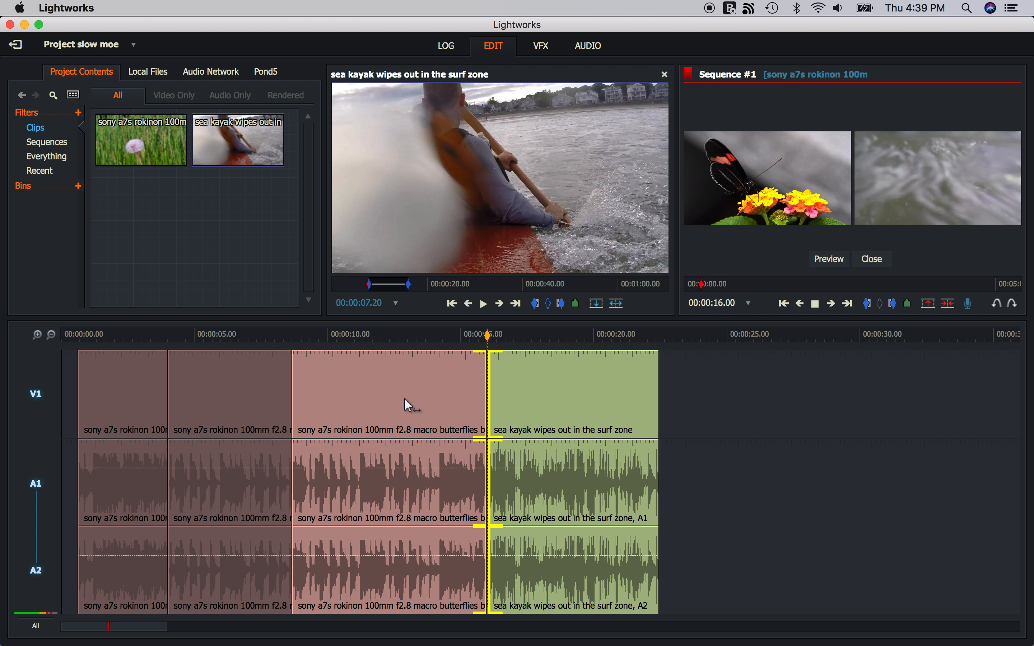
pyautogui.press('space')
# Roll the cut before the kayak clip seven frames earlier to 00:00:15.20 and leave trimming
pyautogui.press('Left')
pyautogui.press('Left')
pyautogui.press('Left')
pyautogui.press('Left')
pyautogui.press('Left')
pyautogui.press('Left')
pyautogui.press('Left')
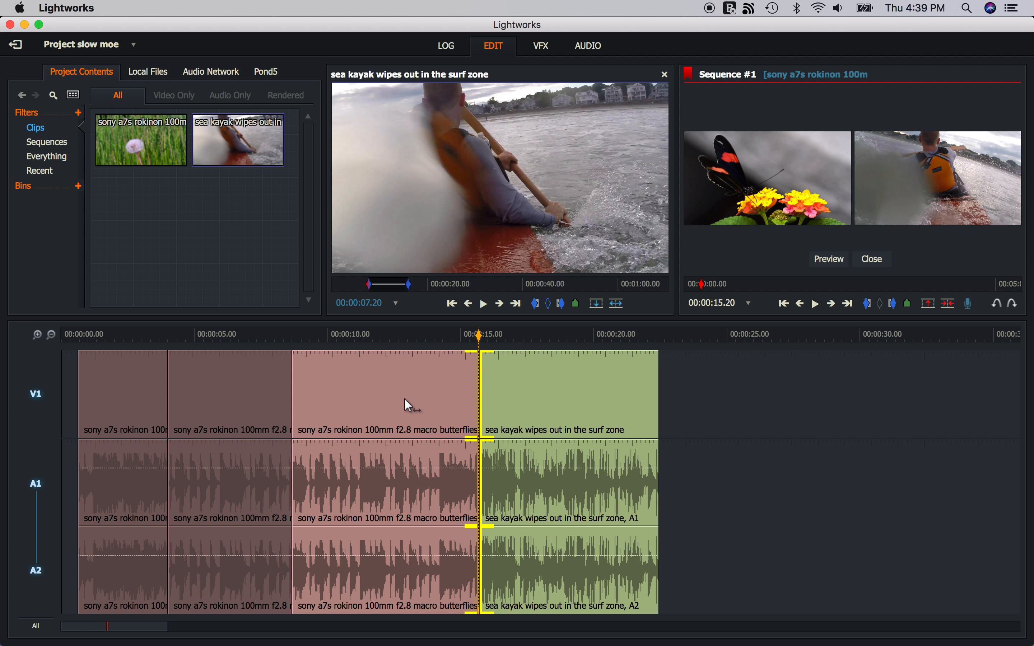
pyautogui.click(404, 399)
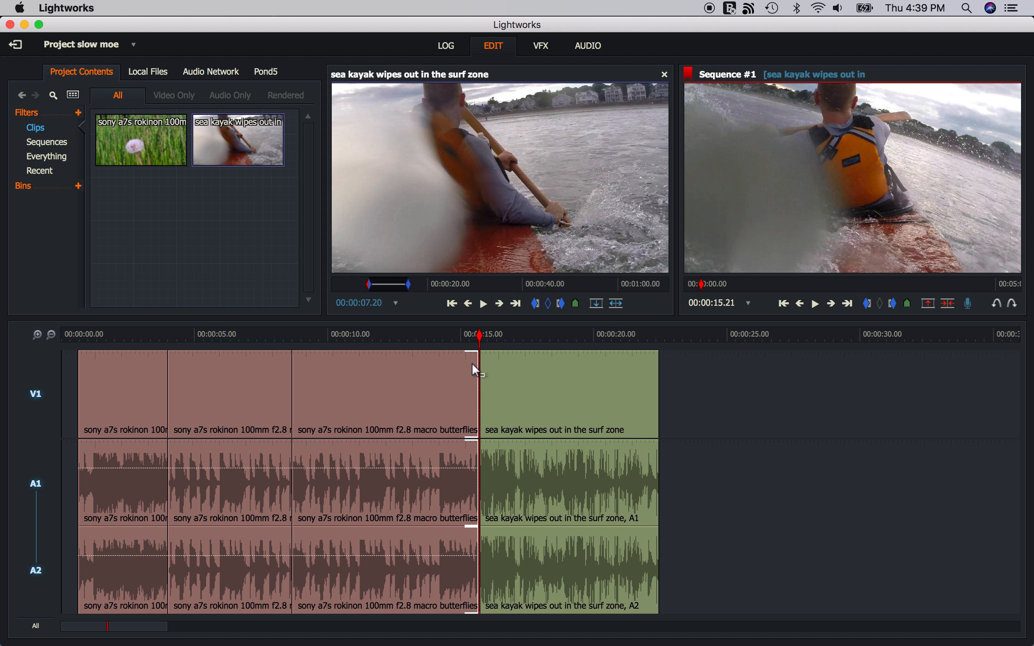
# Roll the cut between the second and third clips to 00:00:08.28, then ripple-trim the third clip's end back to about 00:00:13.13
pyautogui.click(292, 394)
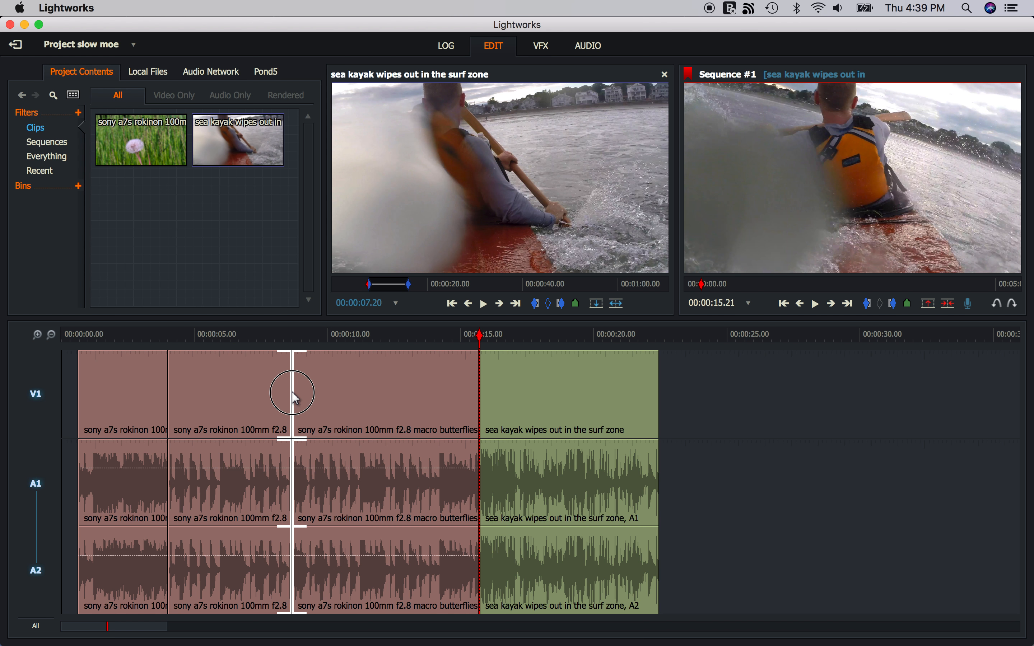
pyautogui.moveTo(299, 398)
pyautogui.mouseDown()
pyautogui.moveTo(327, 401)
pyautogui.moveTo(299, 399)
pyautogui.mouseUp()
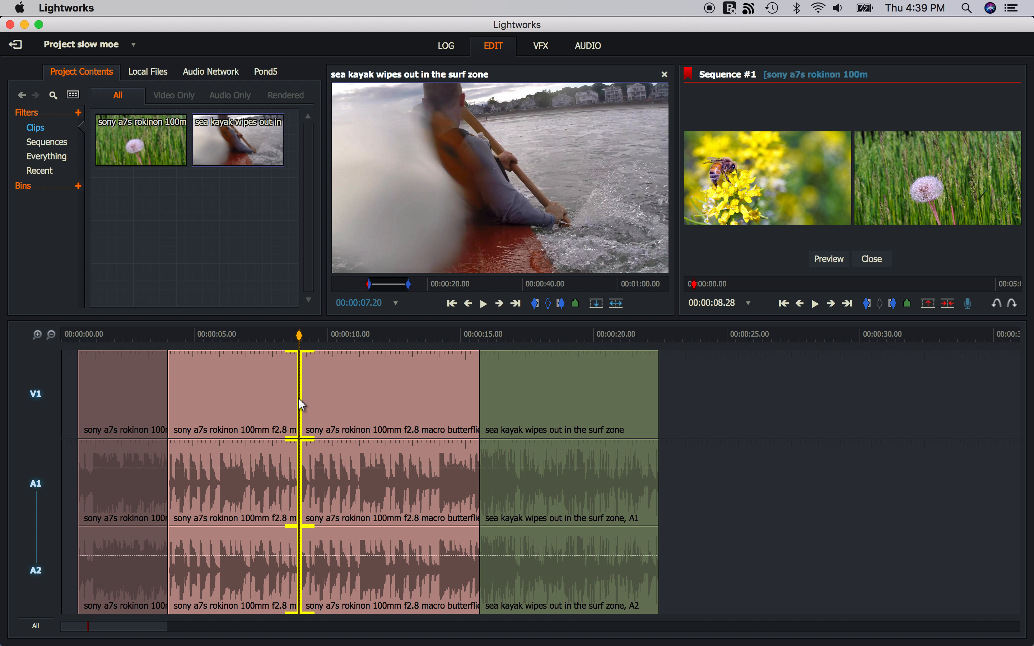
pyautogui.click(465, 390)
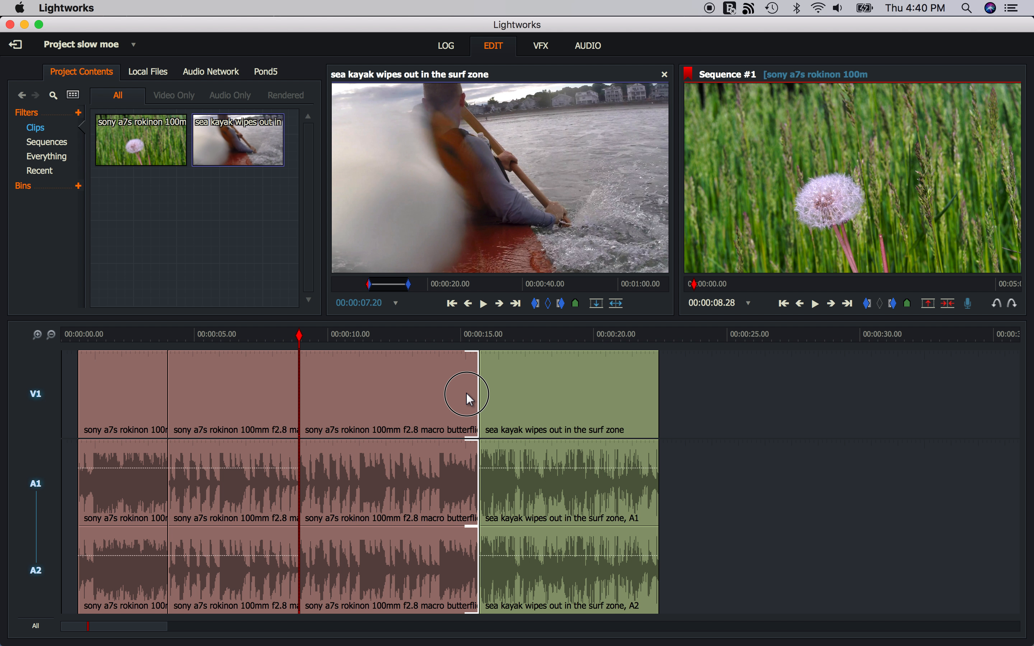
pyautogui.moveTo(450, 396); pyautogui.dragTo(407, 399)
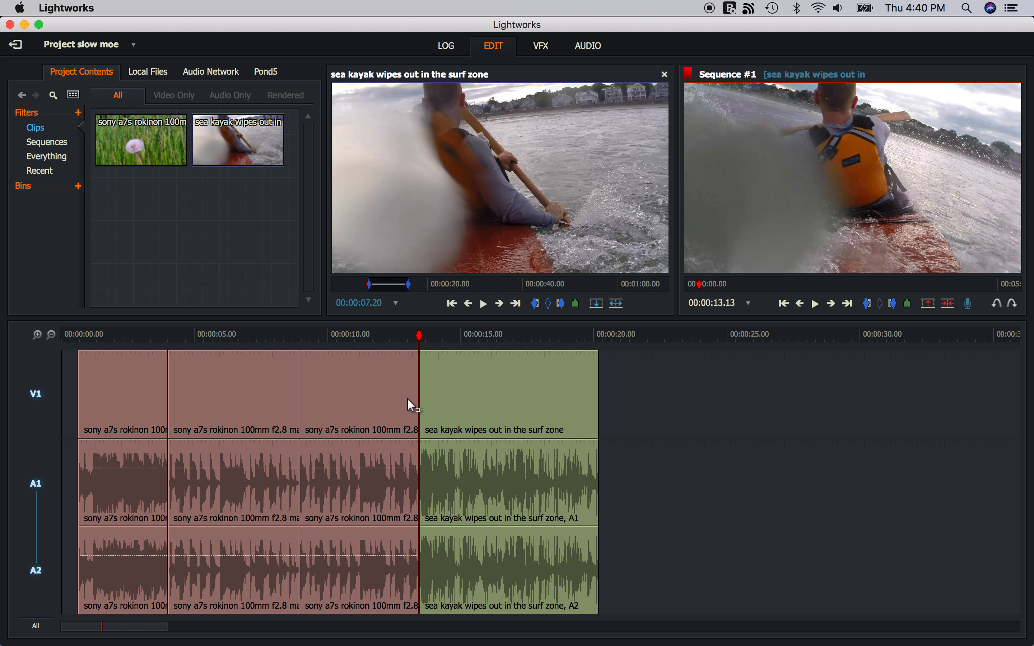
# Disable the V1 video track and roll only the audio cut between the second and third clips earlier to 00:00:06.18
pyautogui.moveTo(393, 333); pyautogui.dragTo(369, 342)
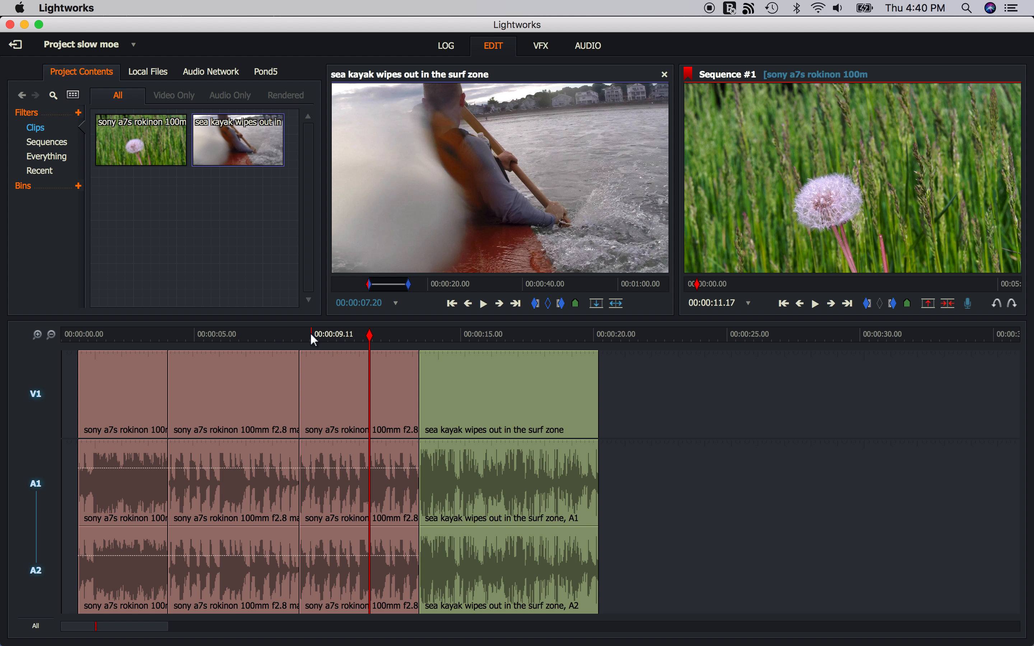
pyautogui.click(271, 336)
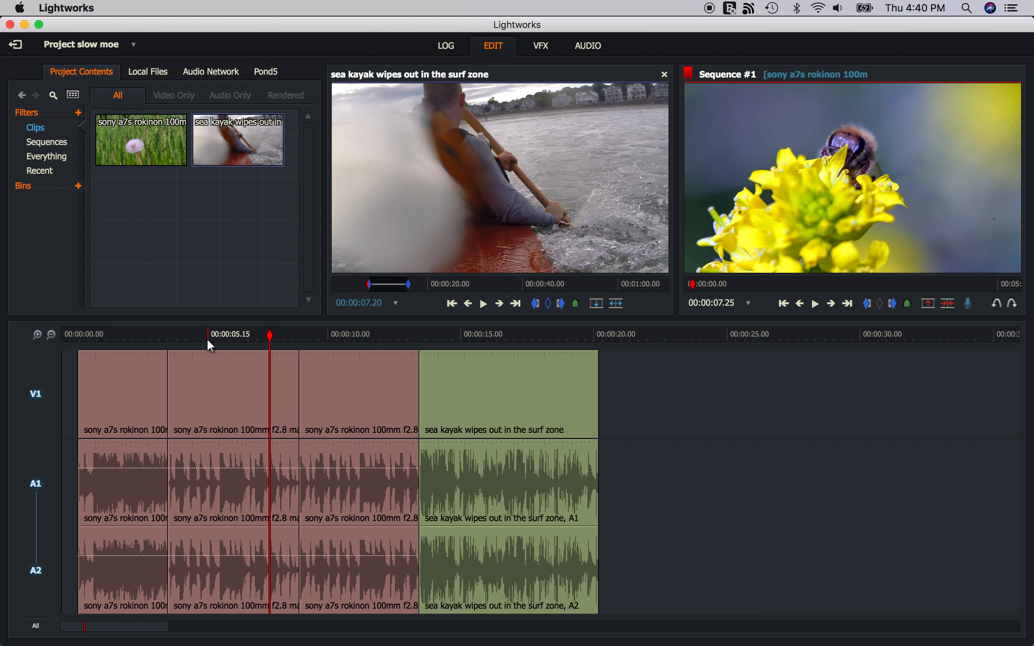
pyautogui.click(37, 397)
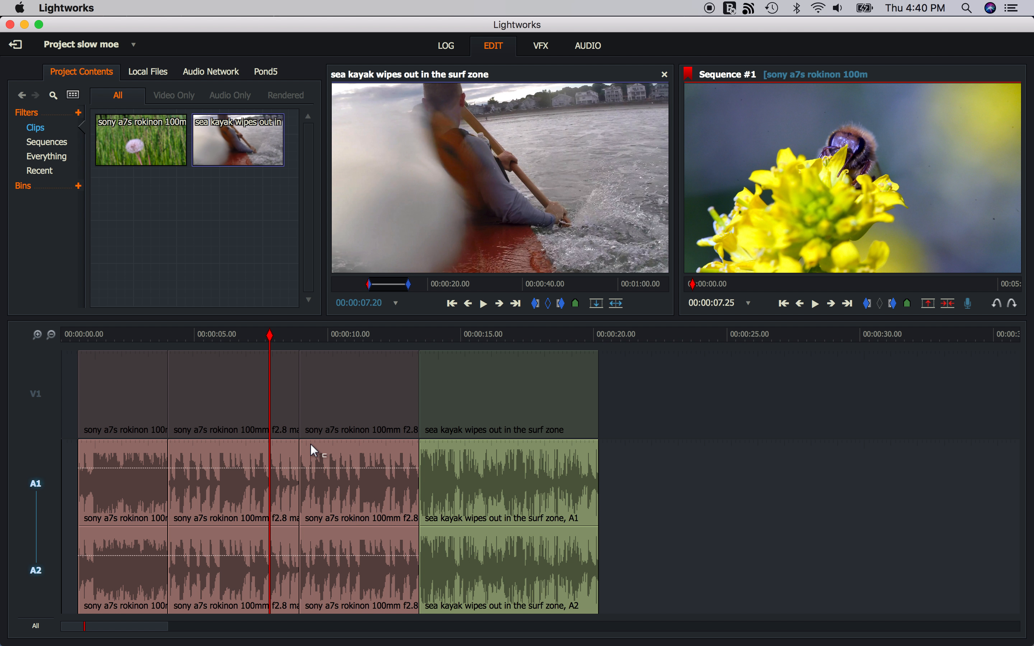
pyautogui.click(301, 455)
pyautogui.moveTo(305, 461); pyautogui.dragTo(241, 461)
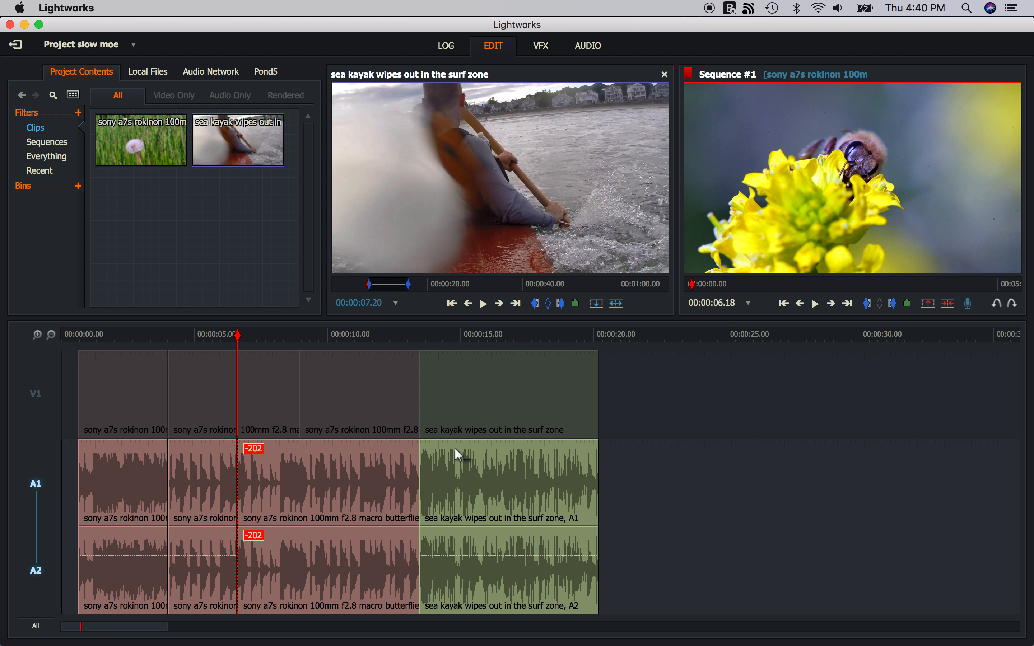
# Ripple-trim the end of the third clip's audio back to 00:00:11.01 so the kayak audio shifts earlier
pyautogui.click(420, 459)
pyautogui.click(408, 466)
pyautogui.moveTo(391, 469); pyautogui.dragTo(342, 477)
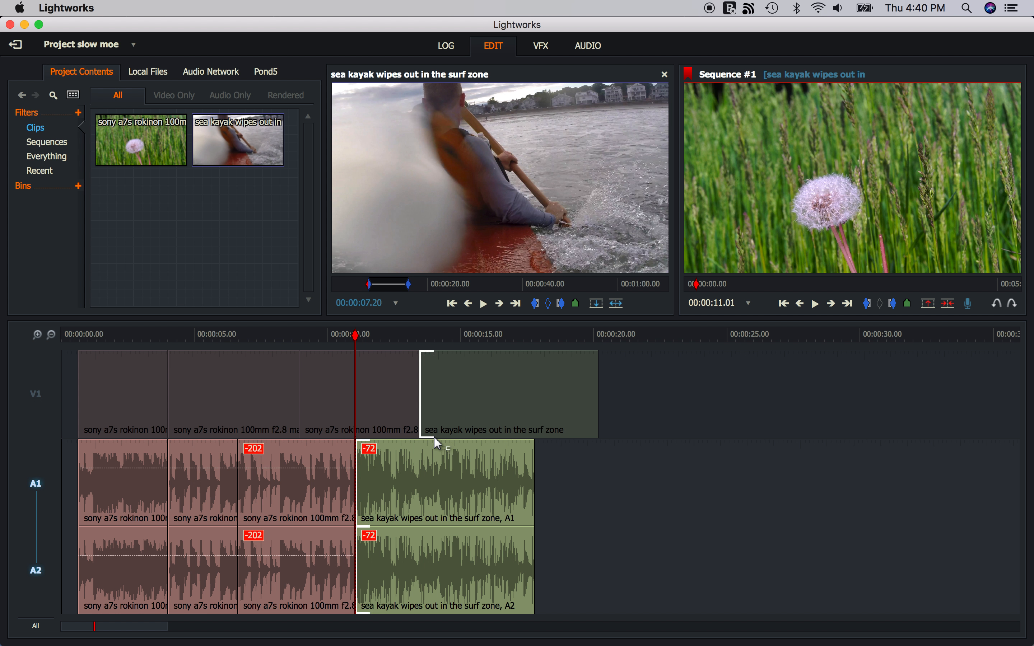
pyautogui.click(49, 412)
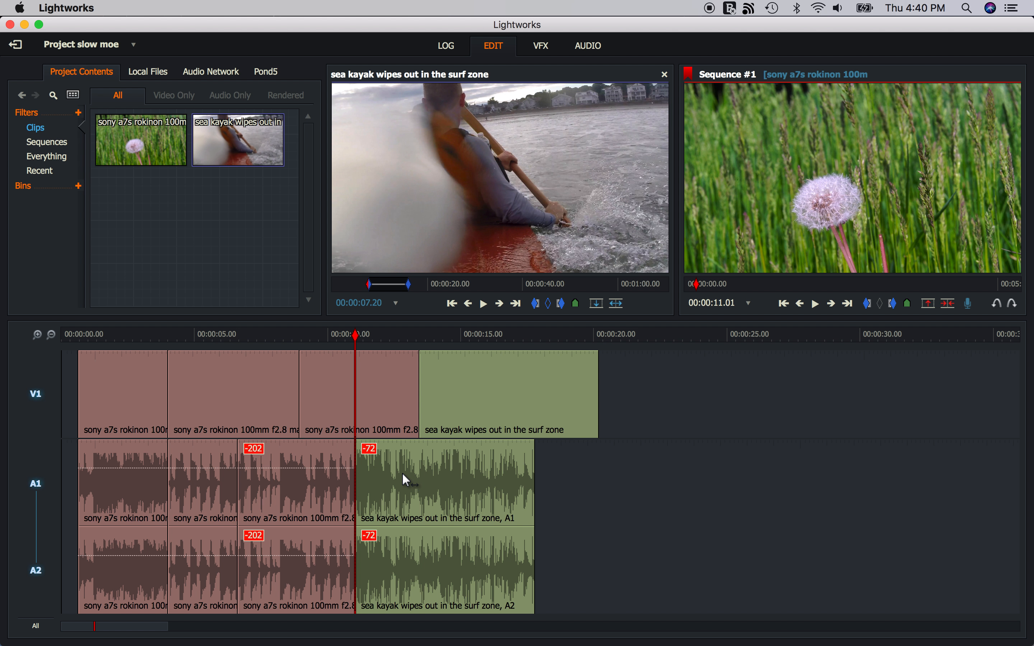
pyautogui.click(342, 482)
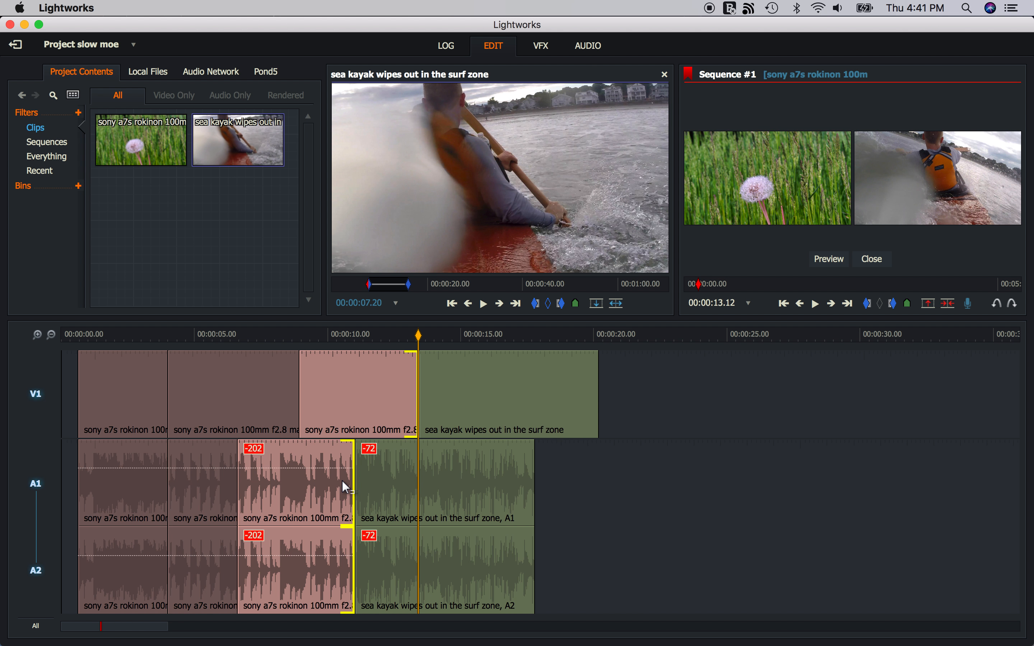
pyautogui.click(196, 448)
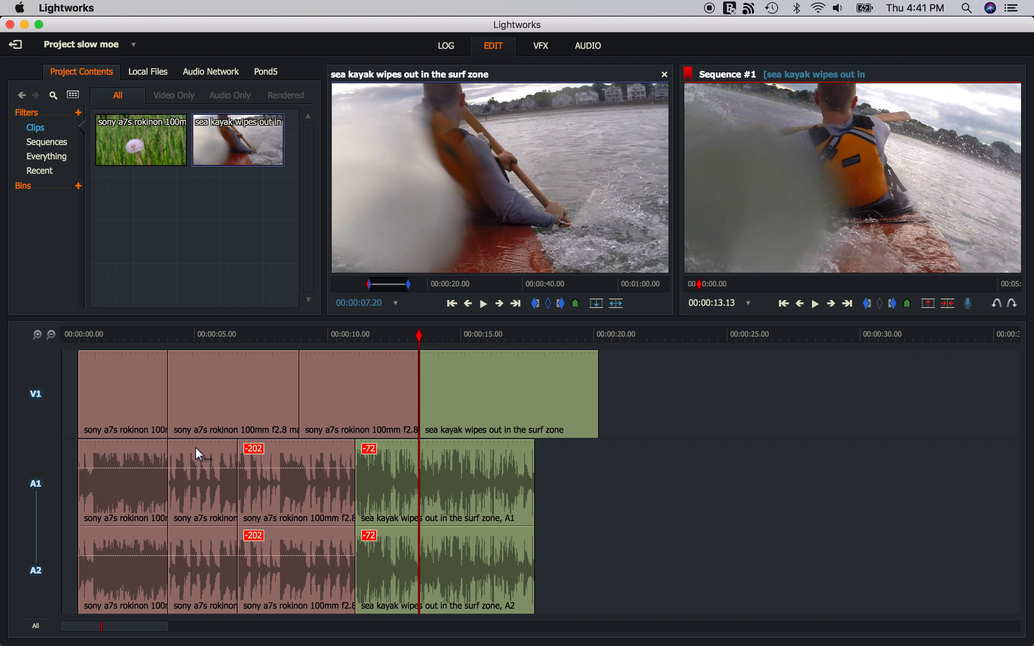
pyautogui.click(34, 396)
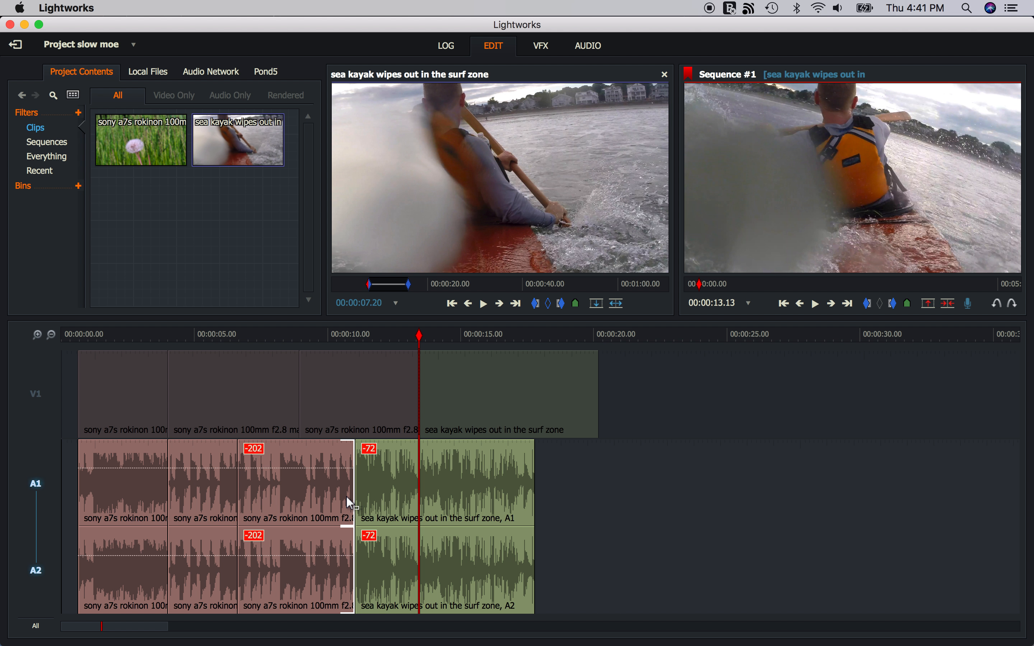
# Ripple-trim the end of the third clip's audio out to 00:00:12.03 and leave trimming
pyautogui.click(351, 505)
pyautogui.moveTo(347, 498); pyautogui.dragTo(478, 446)
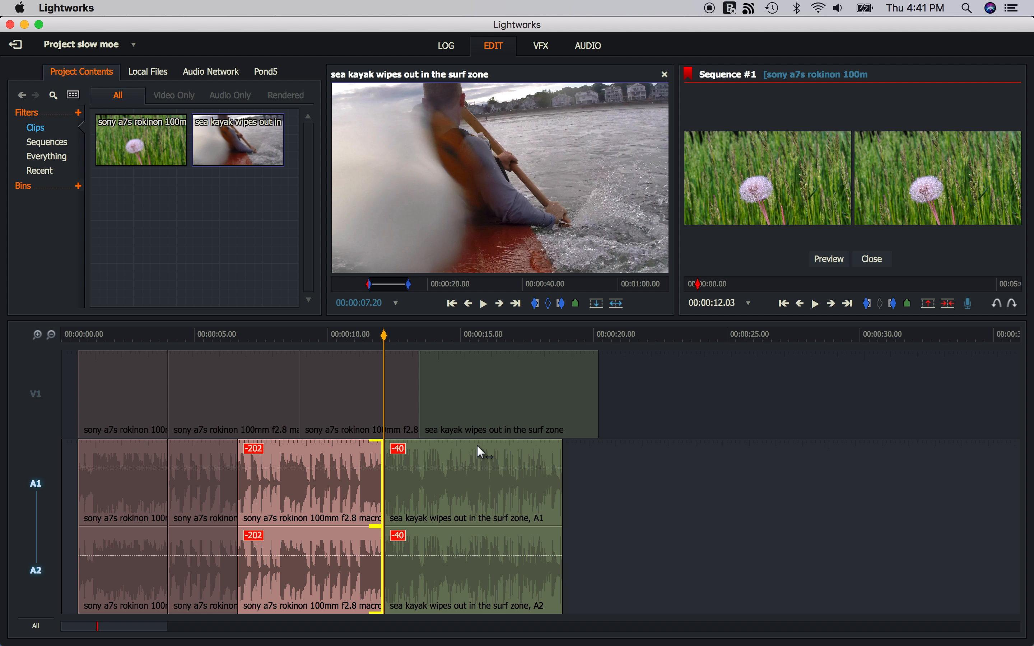
pyautogui.click(469, 479)
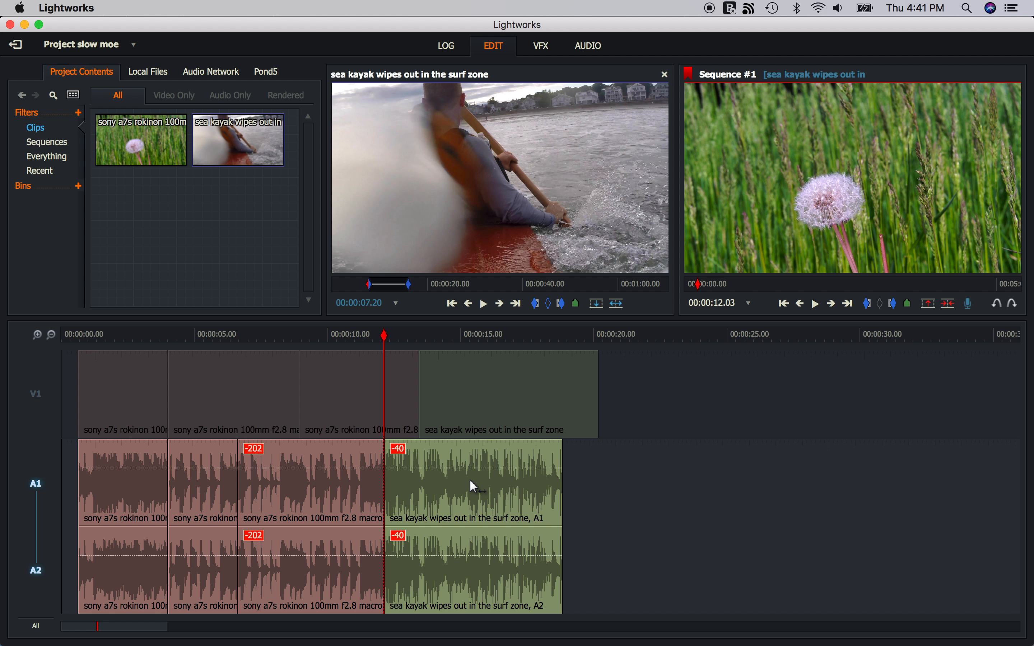
# Move the kayak audio to start at 00:00:13.15, then ripple-trim the end of the third clip's audio back to 00:00:11.02
pyautogui.moveTo(457, 480); pyautogui.dragTo(488, 482)
pyautogui.moveTo(495, 484); pyautogui.dragTo(496, 480)
pyautogui.click(372, 482)
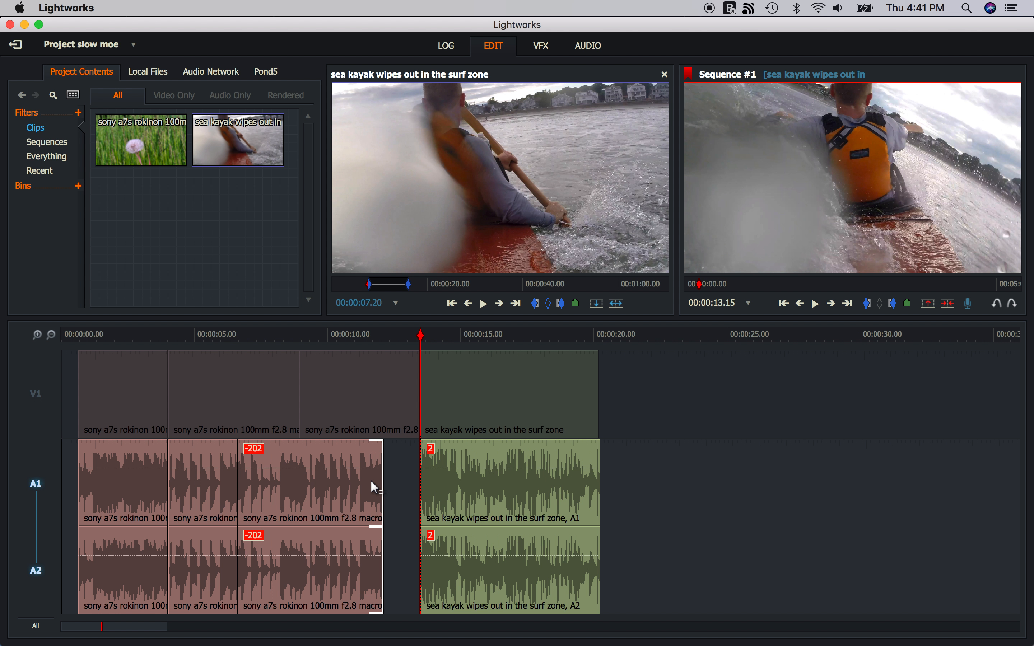
pyautogui.click(371, 480)
pyautogui.moveTo(371, 480); pyautogui.dragTo(343, 480)
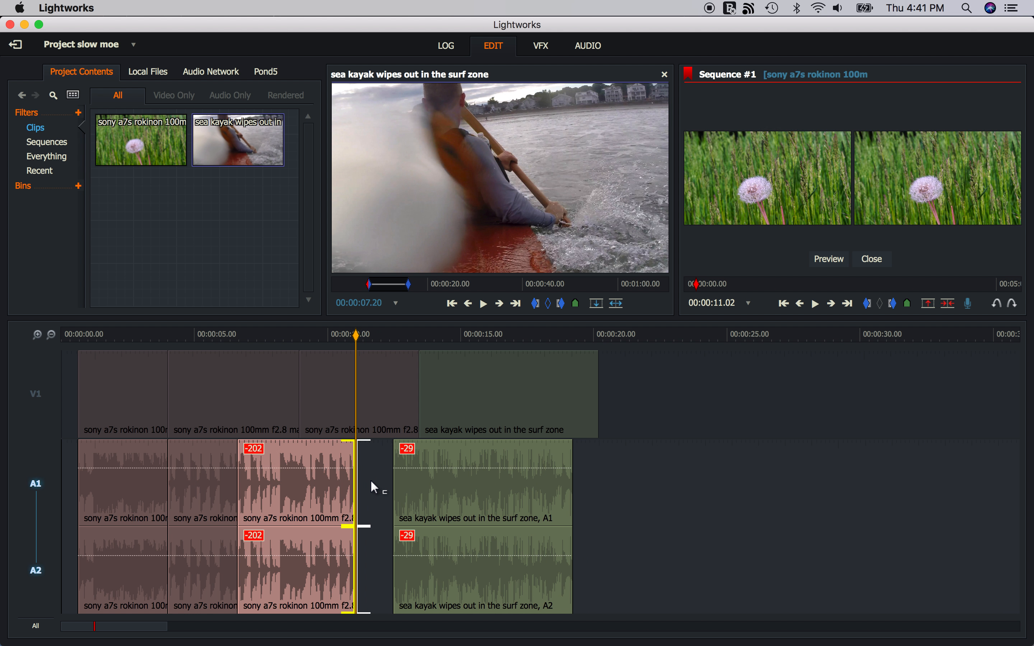
pyautogui.click(371, 481)
# Move the kayak audio to 00:00:13.13, then roll the third clip's audio end against the gap to 00:00:12.03 using playback
pyautogui.moveTo(457, 477); pyautogui.dragTo(483, 476)
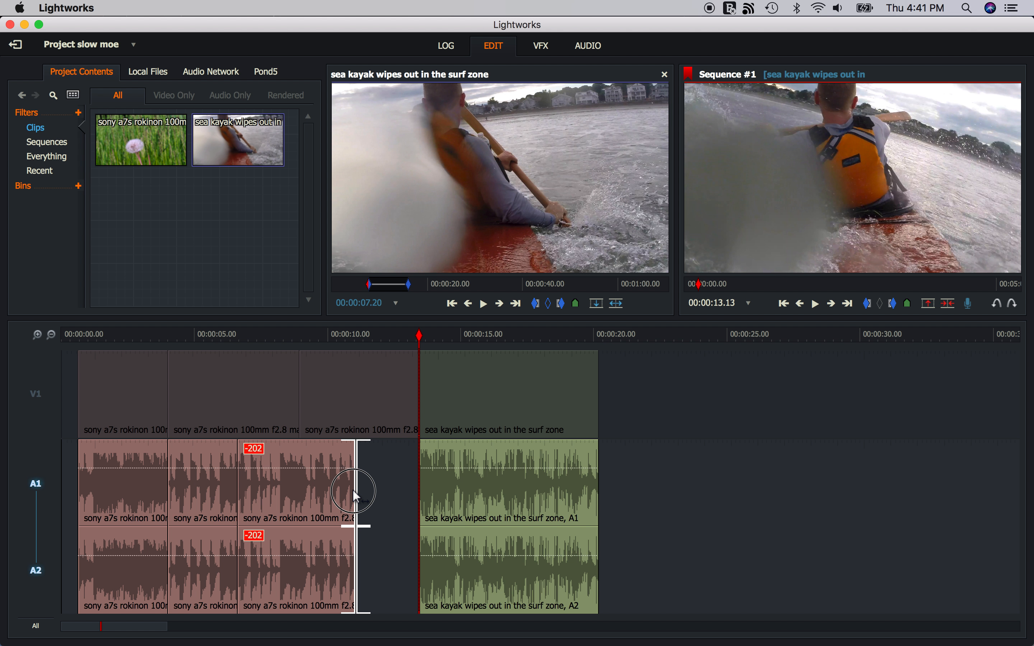
pyautogui.click(354, 492)
pyautogui.press('space')
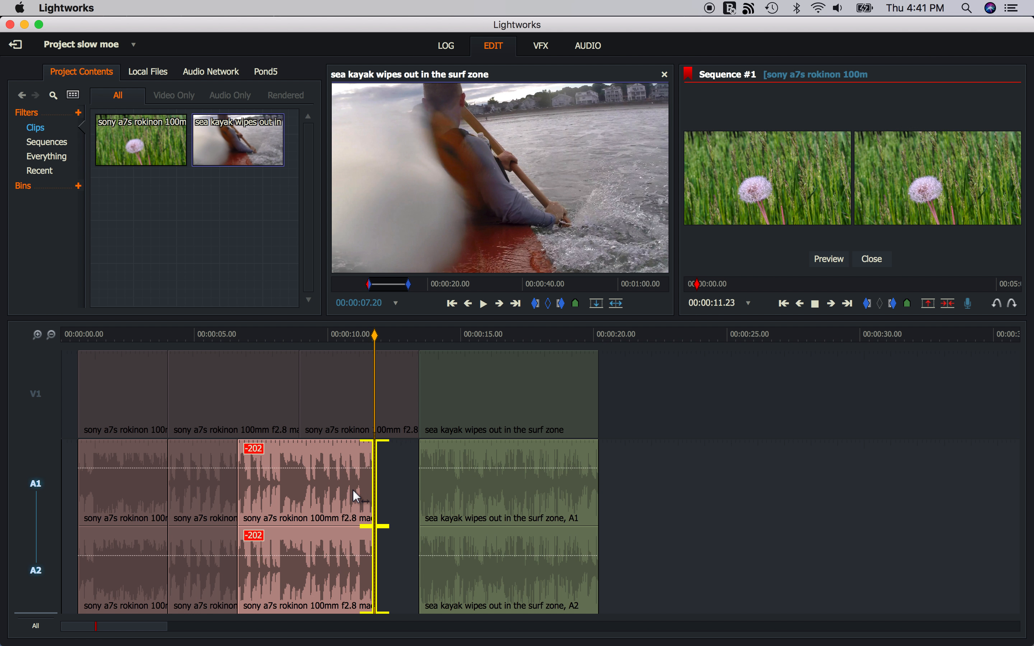
pyautogui.press('k')
pyautogui.press('j')
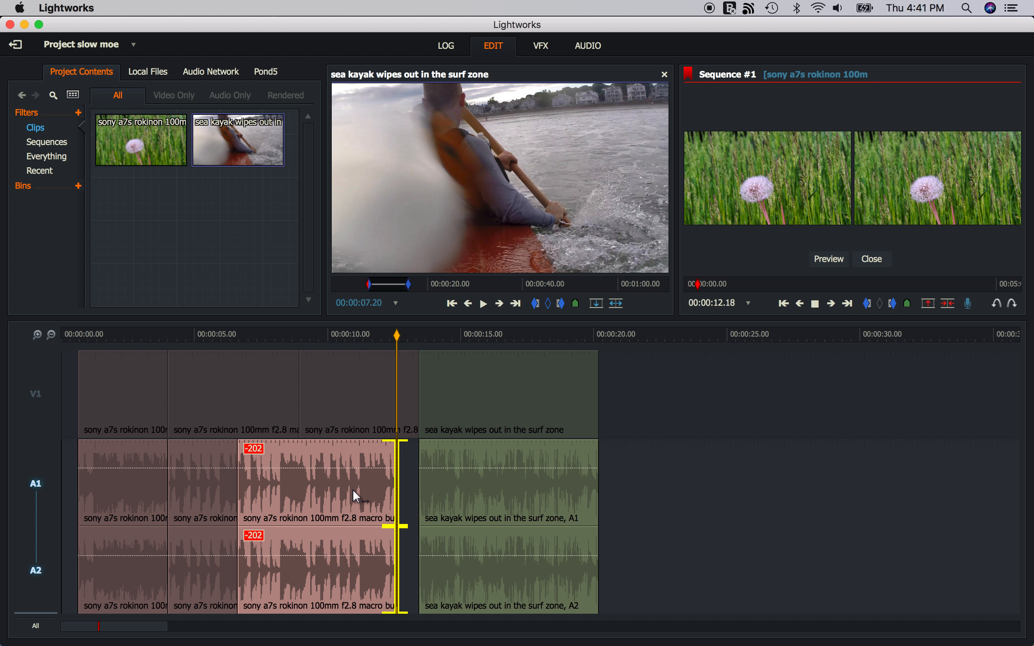
pyautogui.press('k')
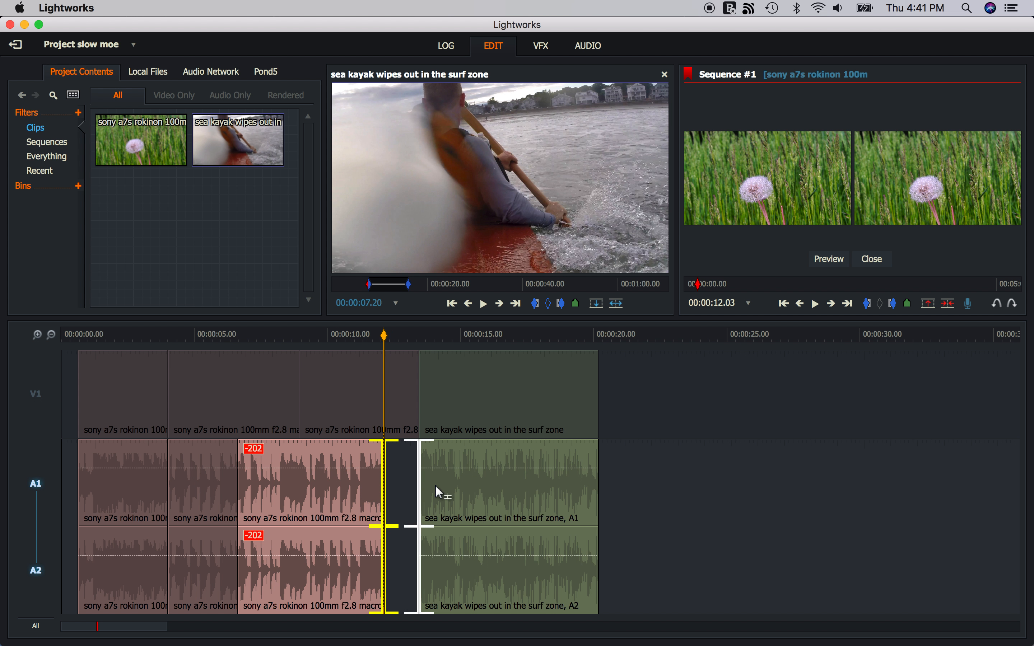
pyautogui.click(471, 483)
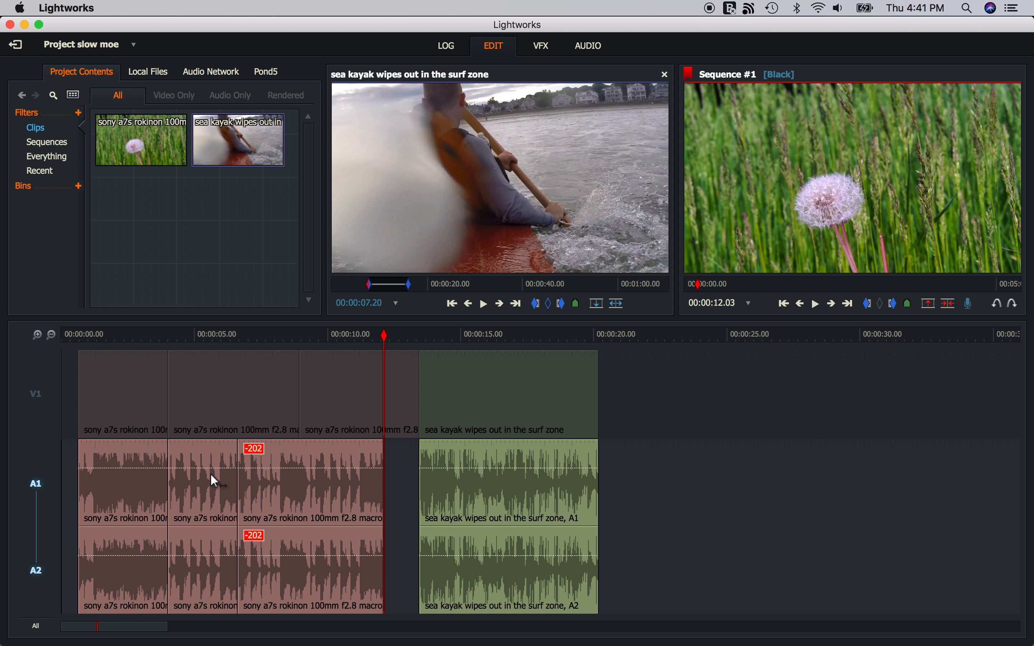
# Roll the audio cut between the first and second clips to 00:00:03.13 using playback and leave trimming
pyautogui.click(168, 476)
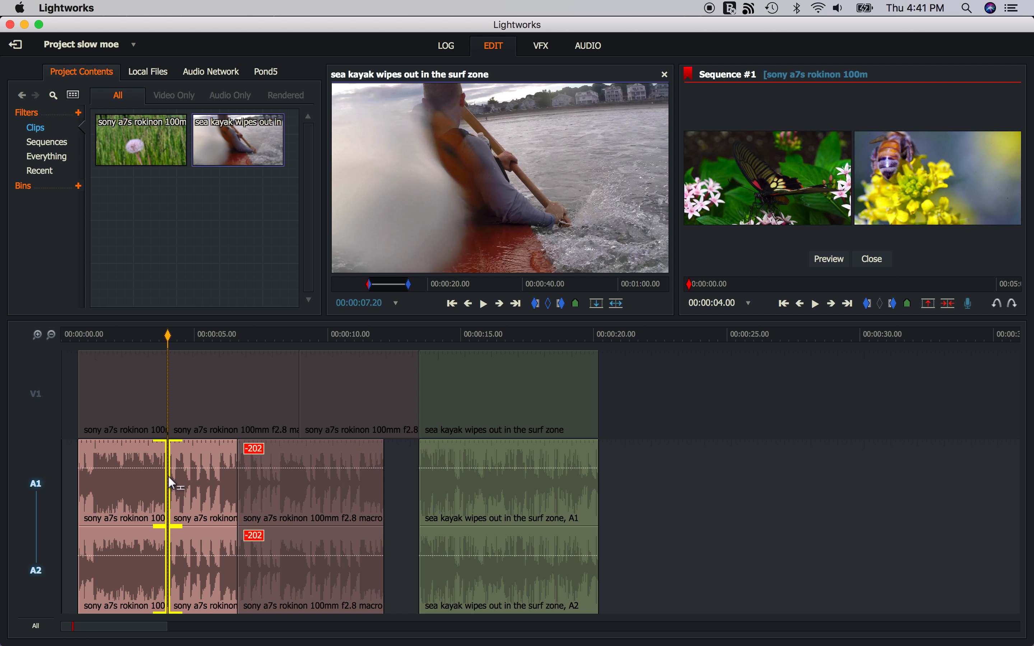
pyautogui.press('space')
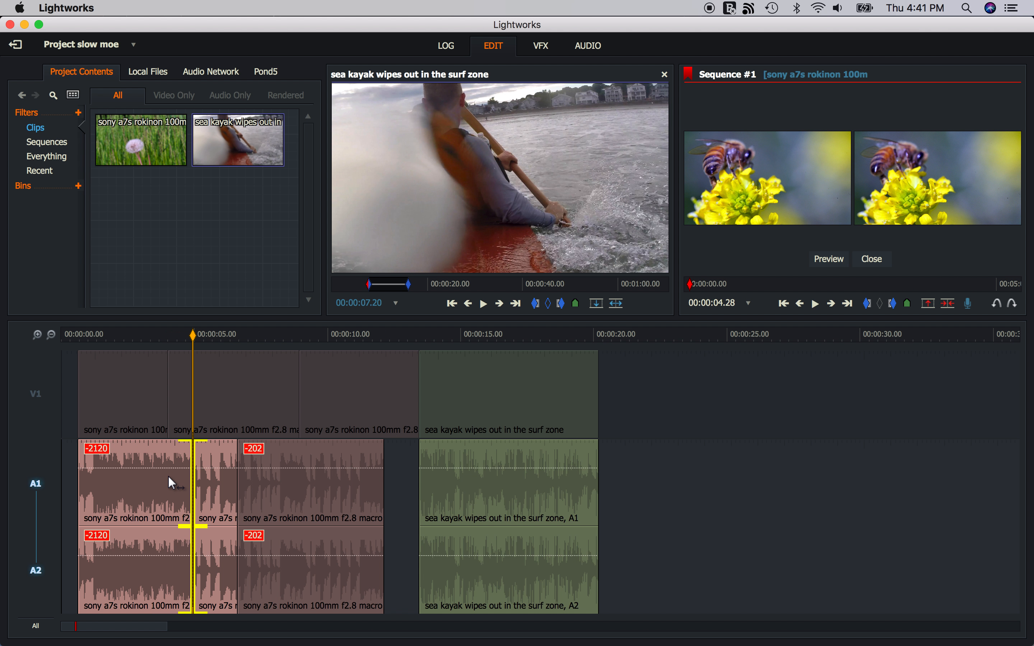
pyautogui.press('j')
pyautogui.press('k')
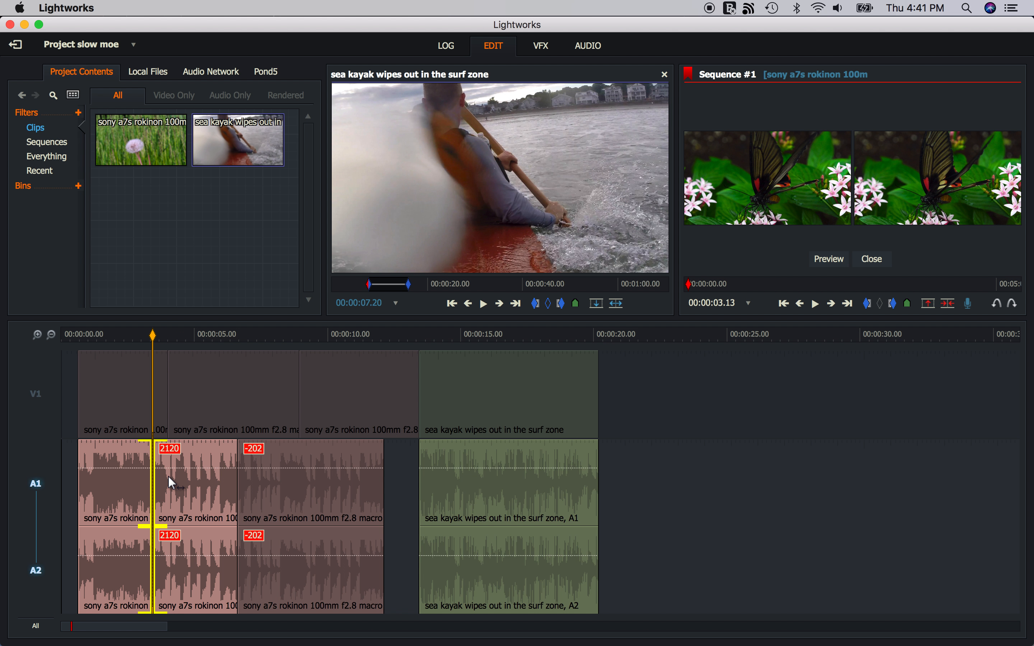
pyautogui.press('Escape')
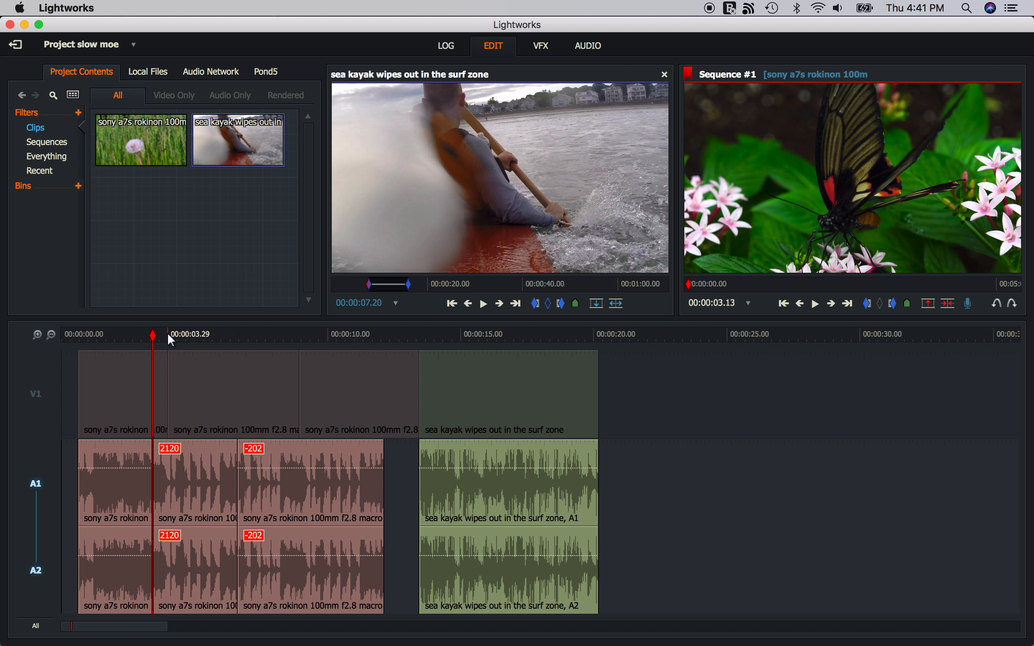
# Split the second clip's audio at 00:00:04.14 and remove the short piece before the split, leaving a gap
pyautogui.moveTo(169, 334); pyautogui.dragTo(180, 339)
pyautogui.press('c')
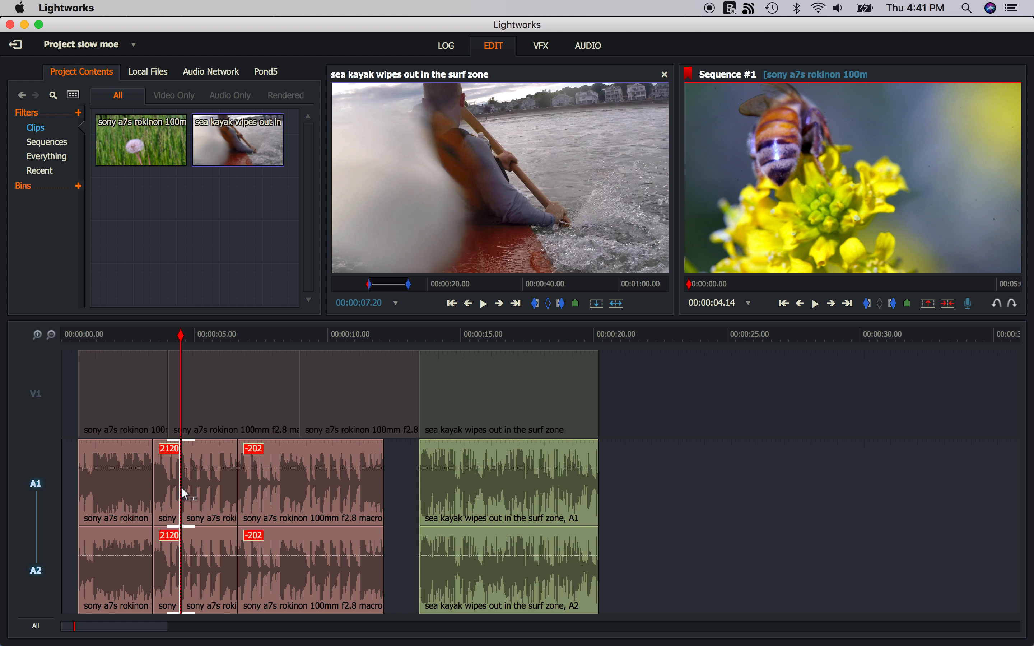
pyautogui.click(194, 337)
pyautogui.moveTo(193, 335); pyautogui.dragTo(197, 341)
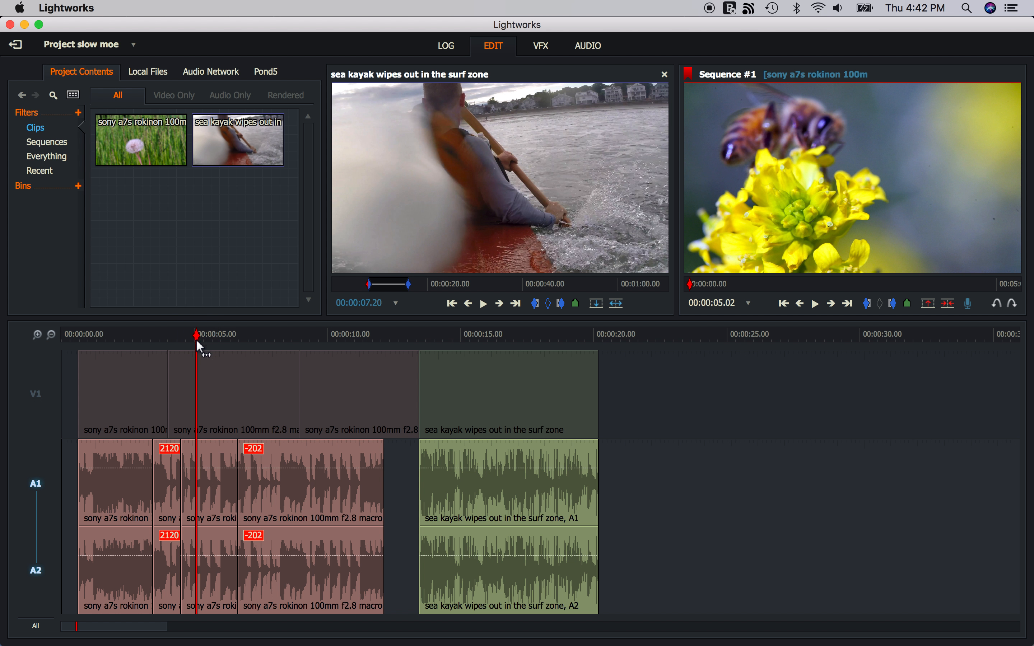
pyautogui.moveTo(168, 484); pyautogui.dragTo(189, 217)
pyautogui.click(175, 336)
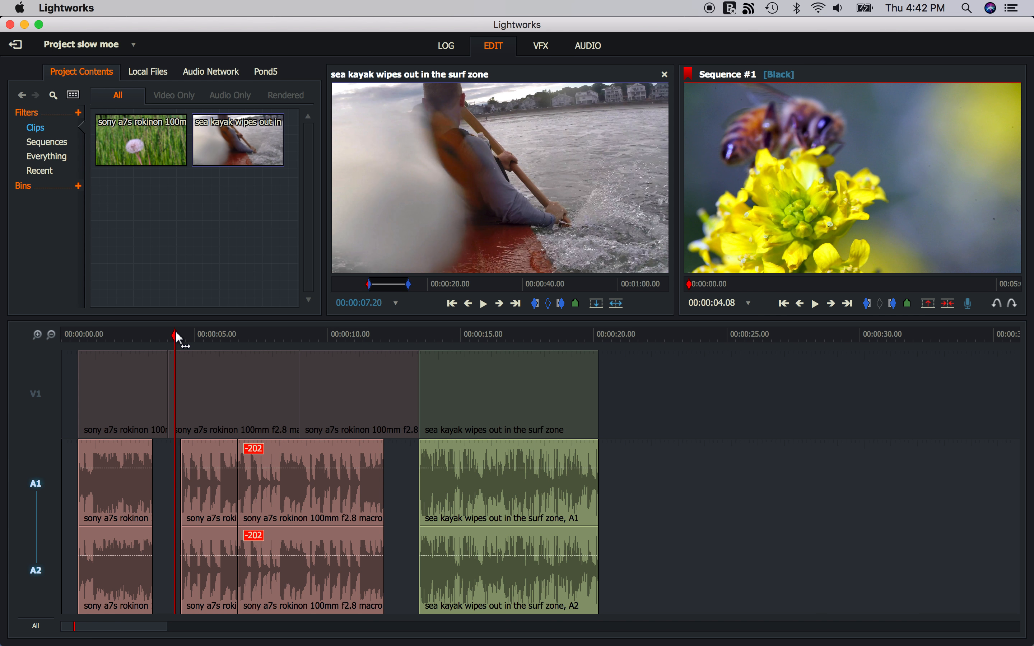
# Roll the first clip's audio end to 00:00:03.05, then add the second clip's audio start and roll both gap edges five frames later
pyautogui.click(152, 508)
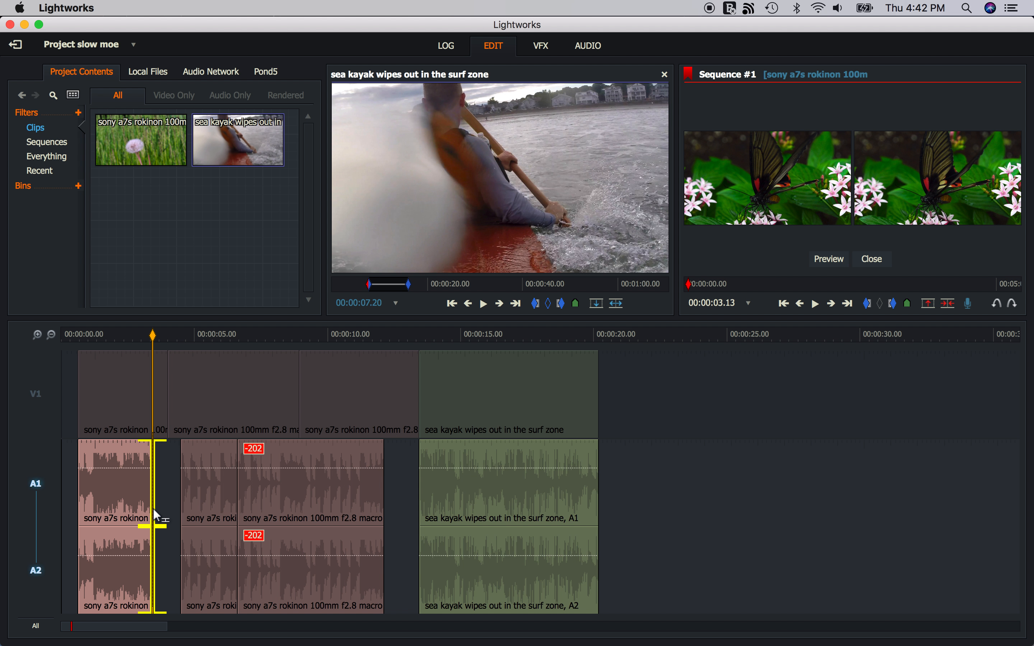
pyautogui.moveTo(153, 510)
pyautogui.mouseDown()
pyautogui.moveTo(135, 510)
pyautogui.moveTo(150, 509)
pyautogui.mouseUp()
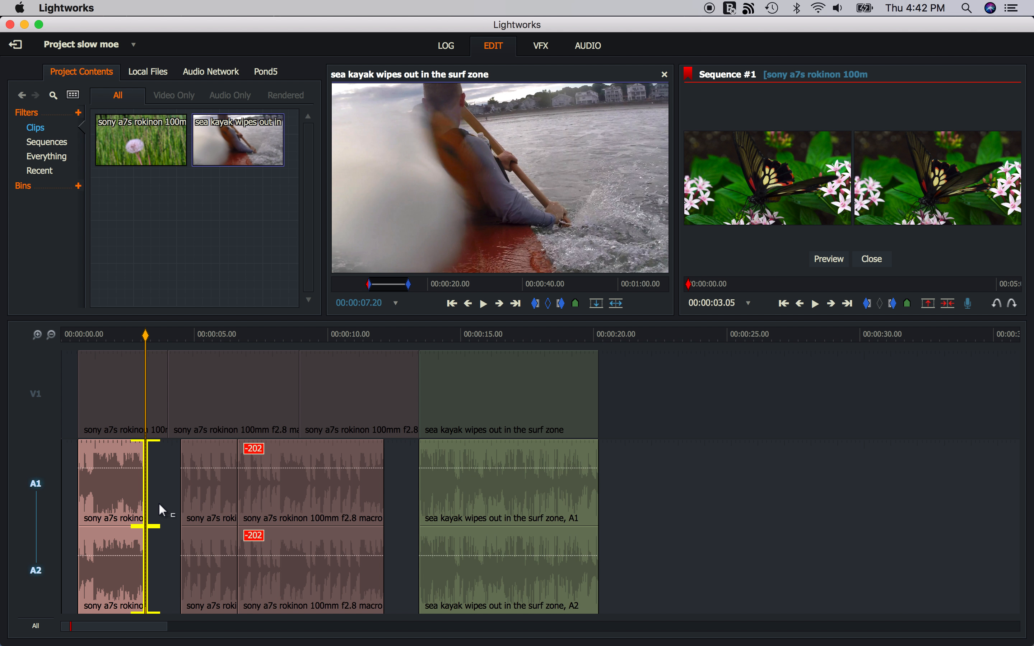
pyautogui.click(182, 491)
pyautogui.moveTo(182, 491)
pyautogui.mouseDown()
pyautogui.moveTo(157, 491)
pyautogui.moveTo(186, 491)
pyautogui.mouseUp()
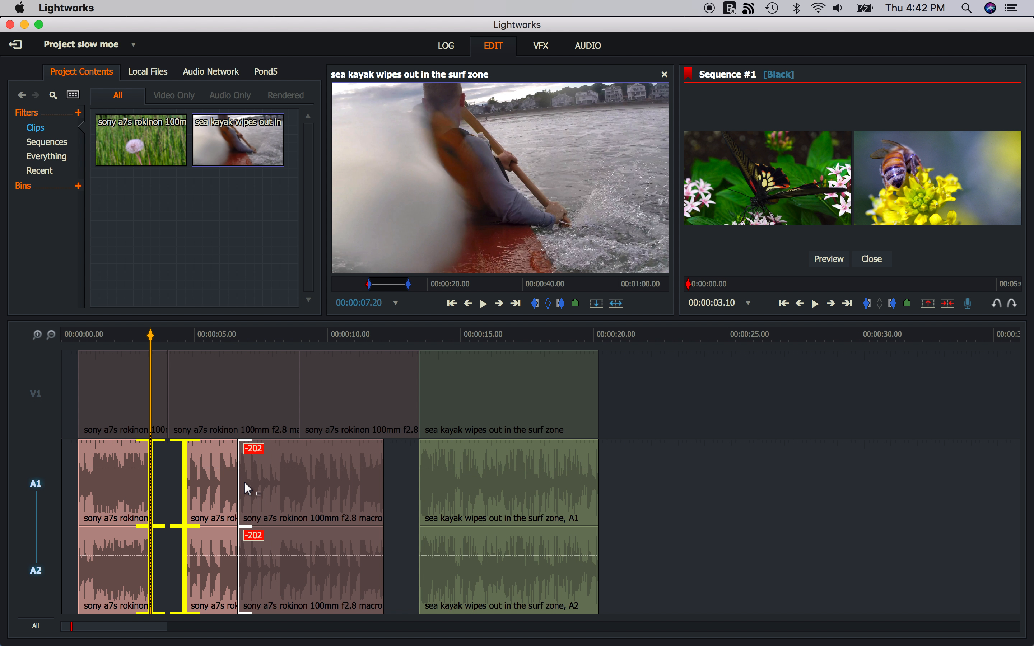
# Add the kayak audio's start to the selected cuts and roll them together by playback until the first cut reaches 00:00:04.22
pyautogui.click(417, 482)
pyautogui.press('j')
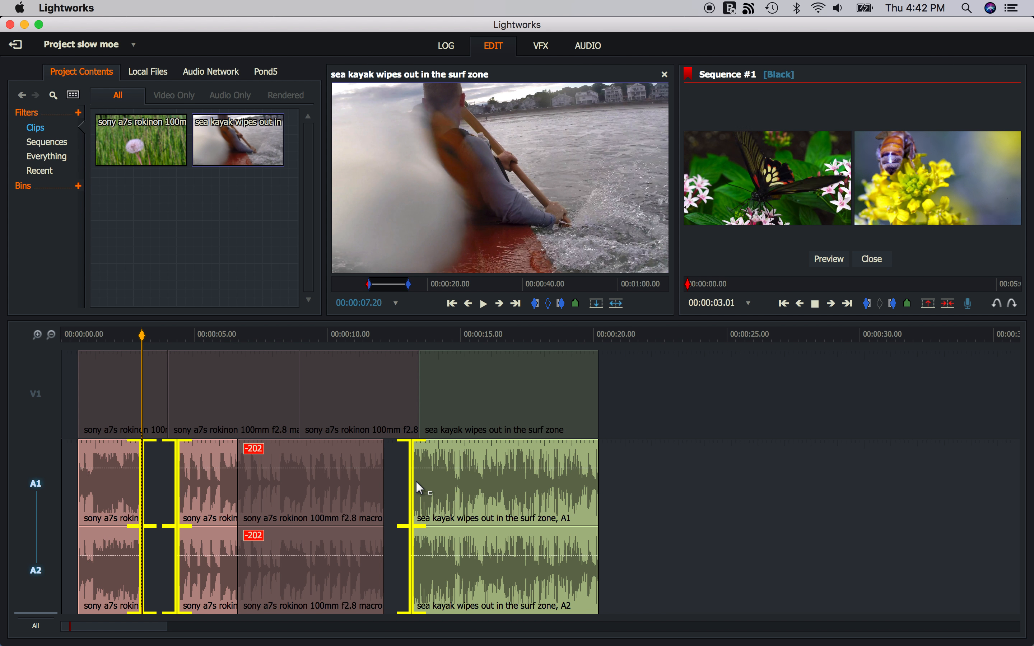
pyautogui.press('k')
pyautogui.press('k')
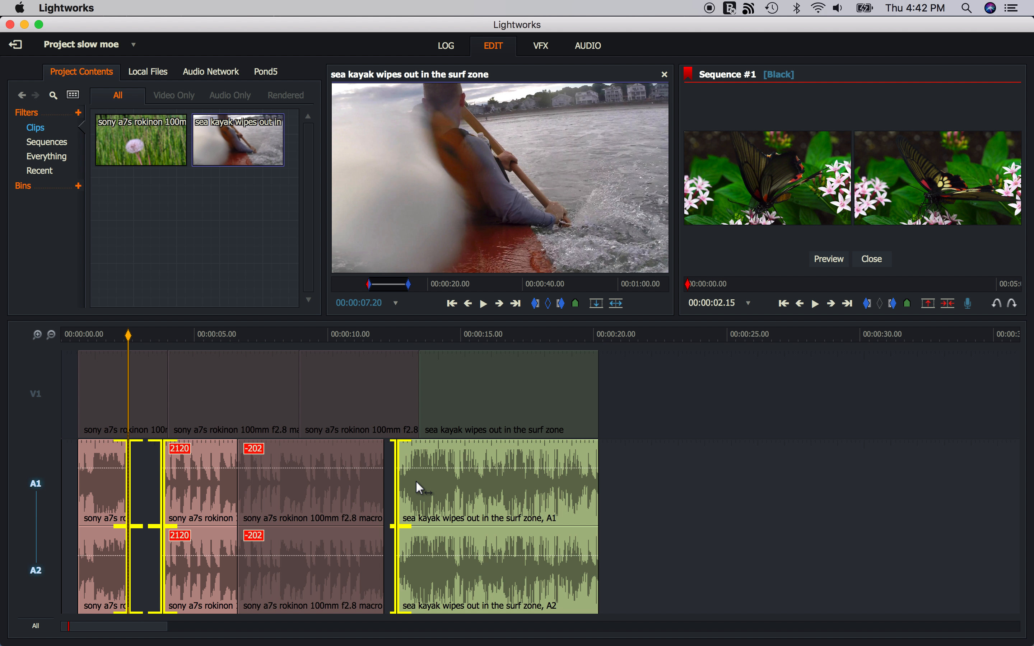
pyautogui.press('l')
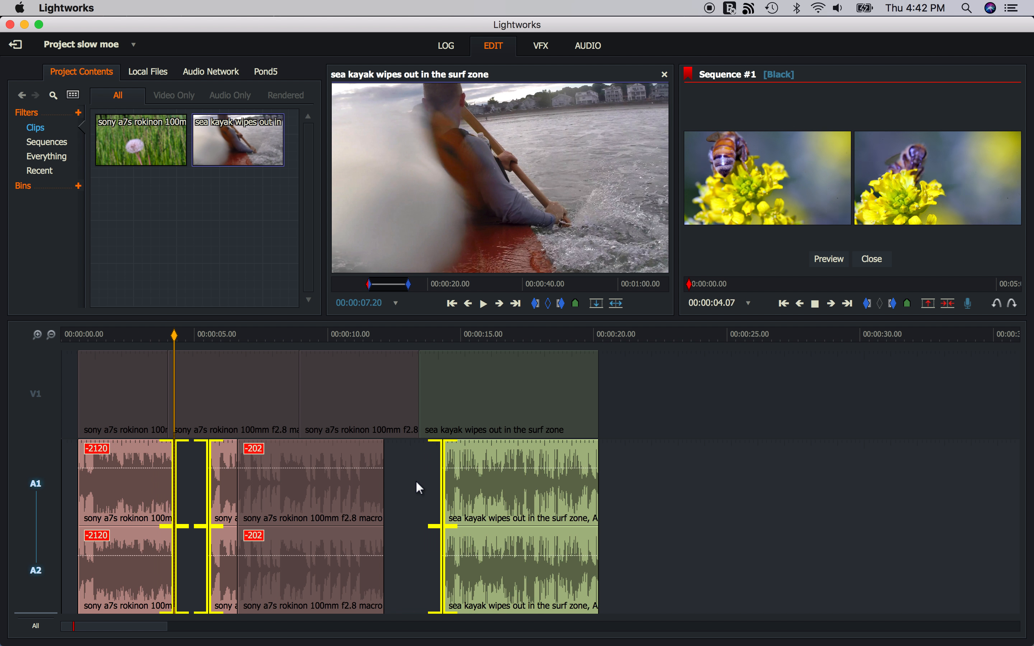
pyautogui.press('k')
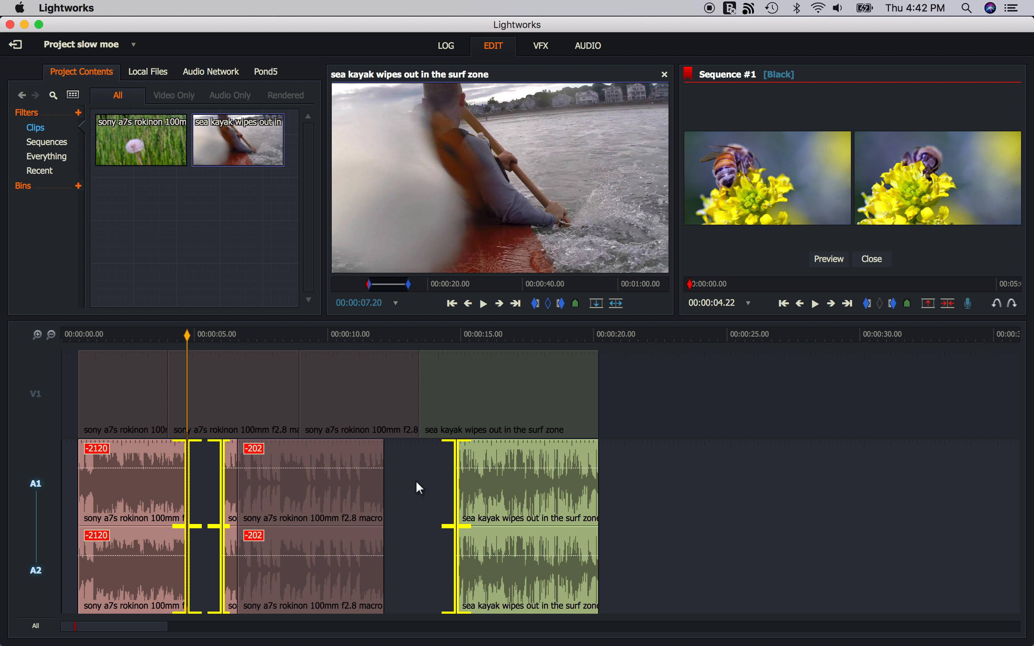
# Roll only the second clip's audio start back to 00:00:04.22 to close the gap after the first clip, then leave trimming
pyautogui.click(416, 481)
pyautogui.click(222, 487)
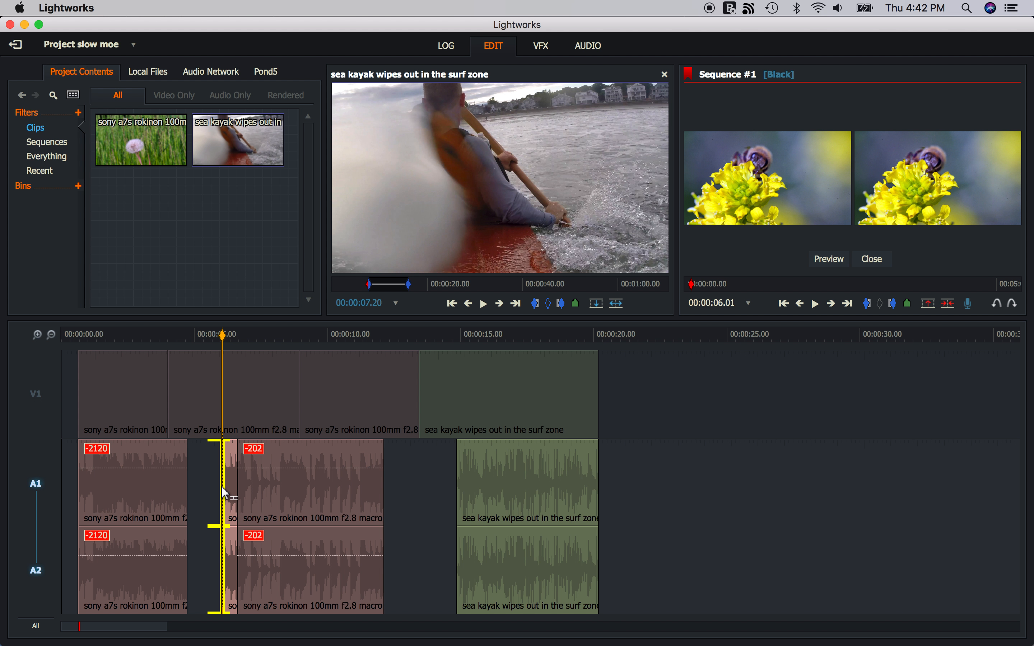
pyautogui.press('j')
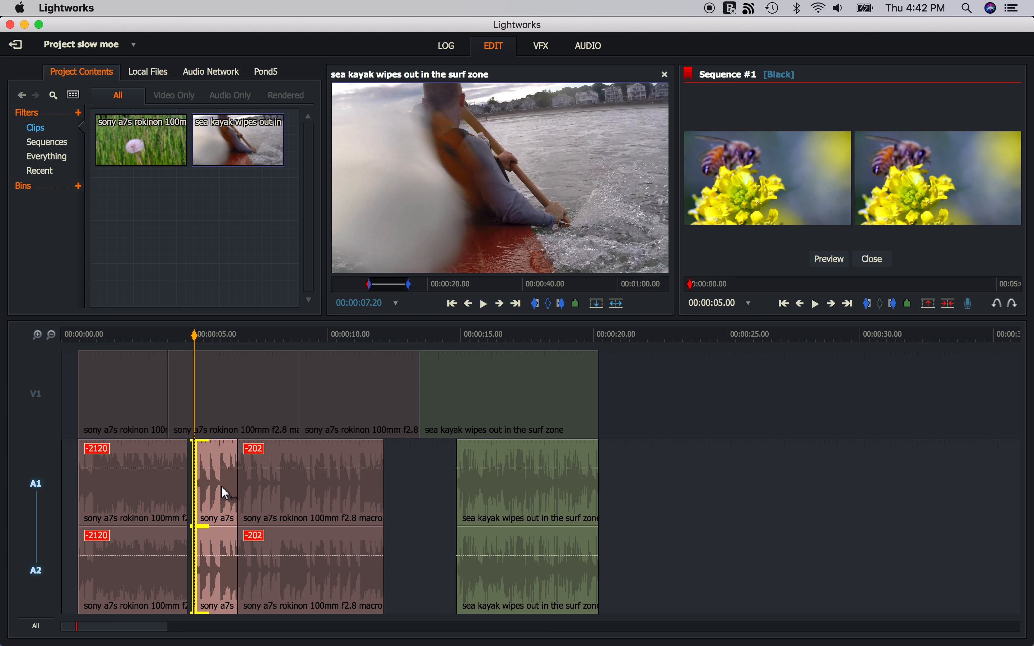
pyautogui.click(221, 488)
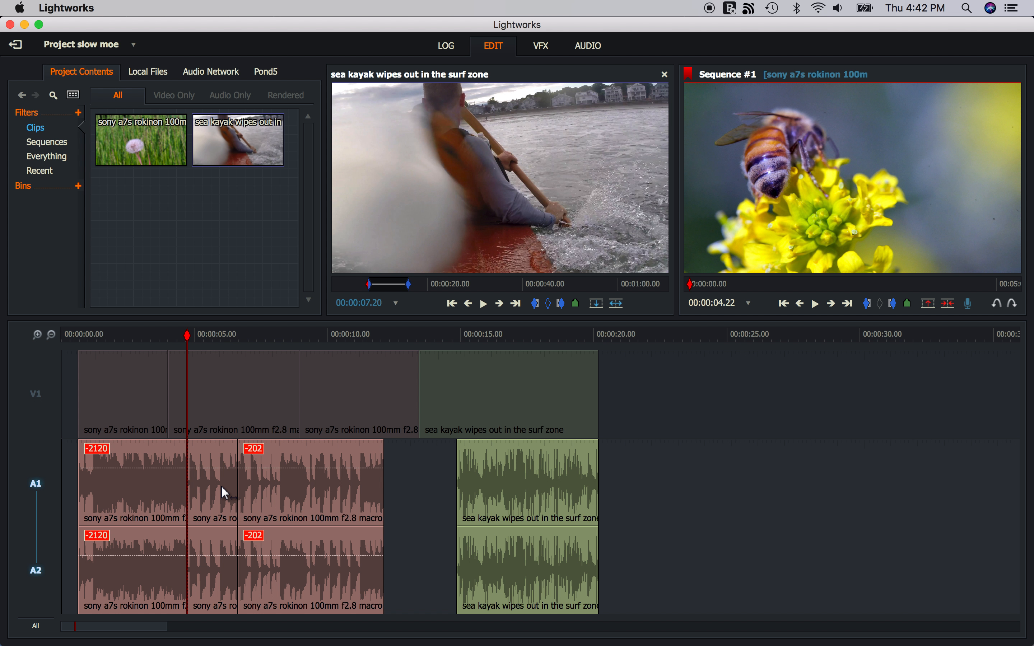
# Reactivate video track V1, select the first clip's end and the kayak clip's start with audio, and trim by playback until the first cut reaches 00:00:04.27
pyautogui.click(37, 395)
pyautogui.click(174, 396)
pyautogui.click(161, 395)
pyautogui.click(161, 397)
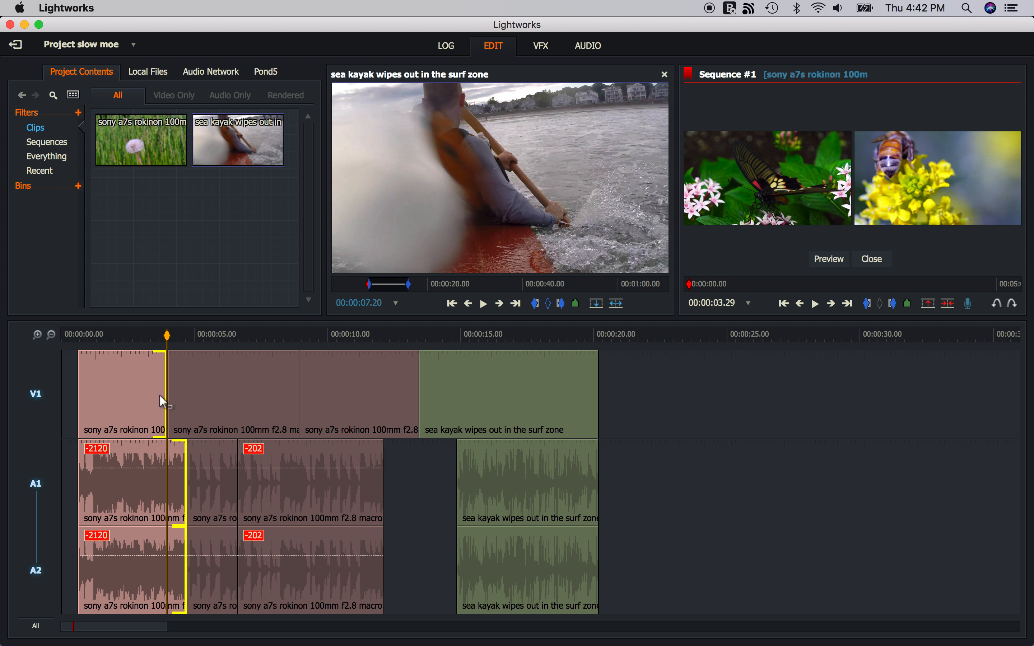
pyautogui.click(428, 405)
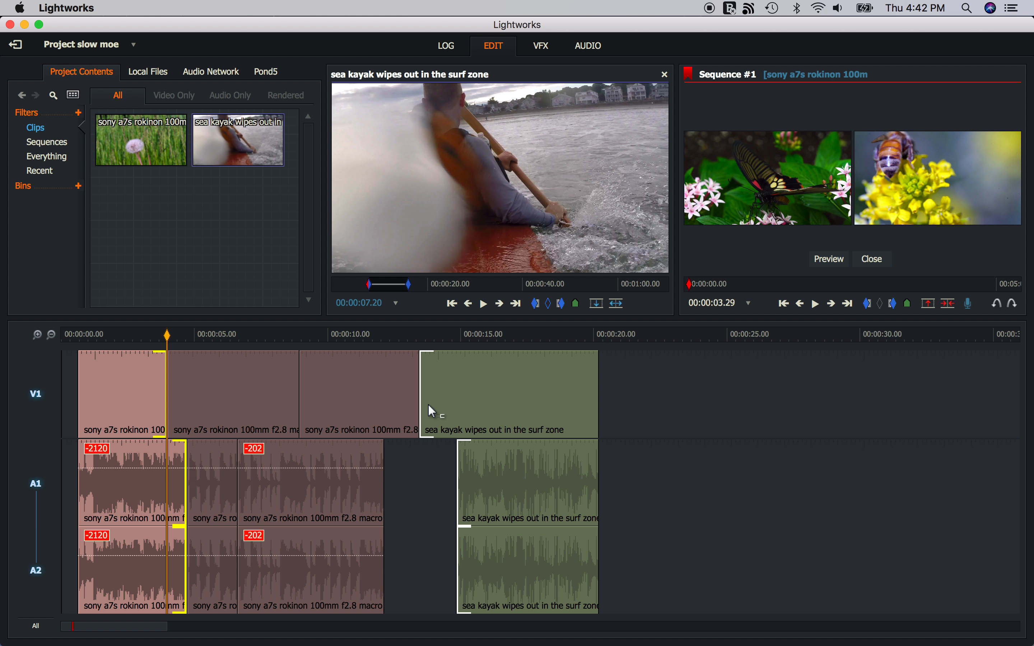
pyautogui.click(428, 404)
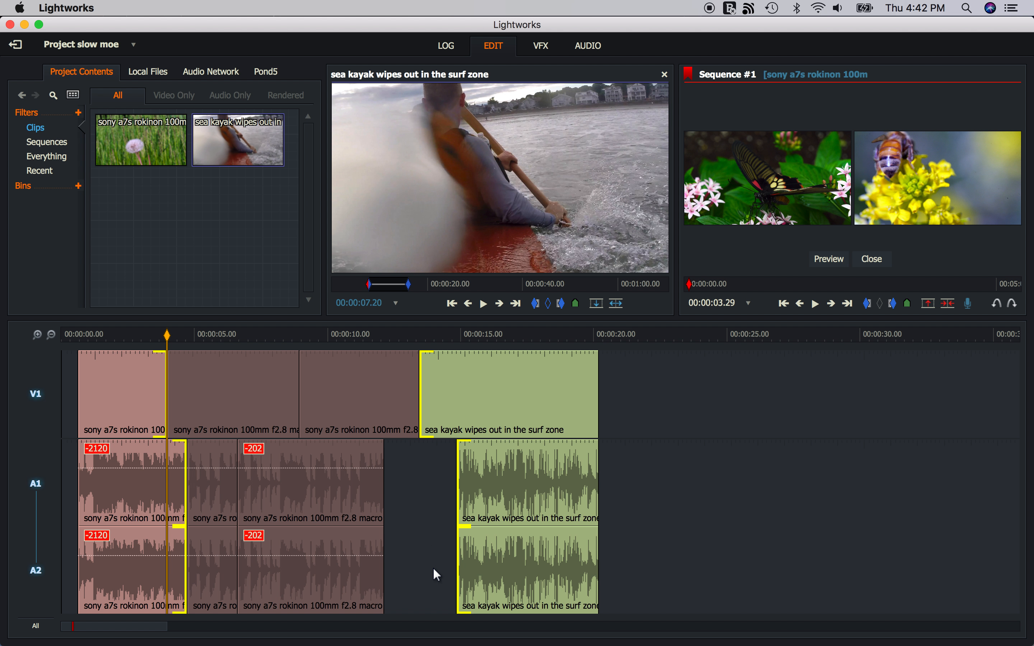
pyautogui.press('j')
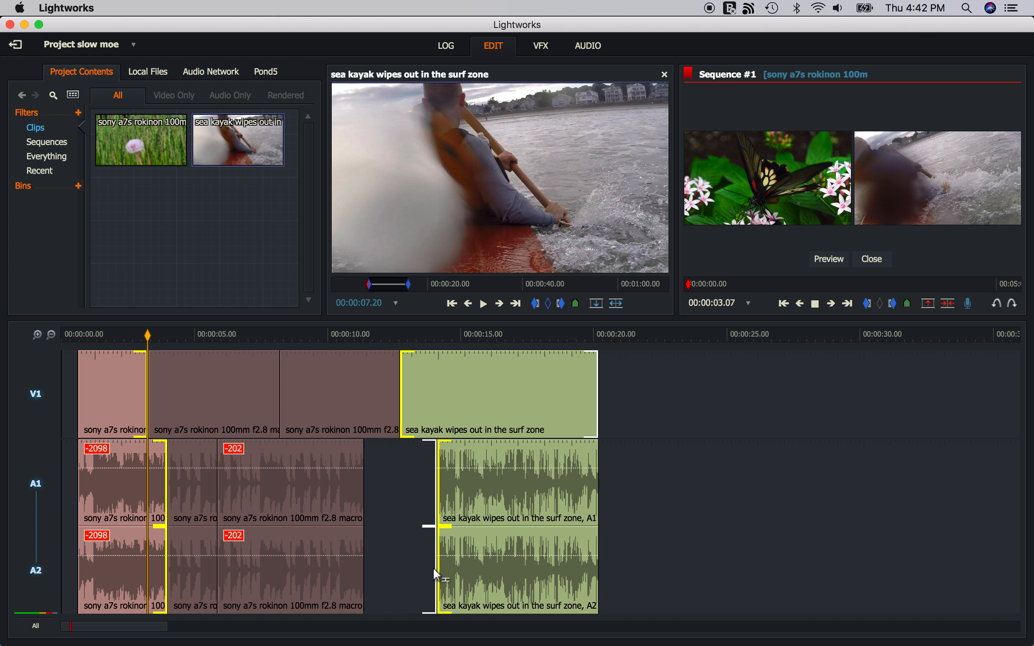
pyautogui.press('k')
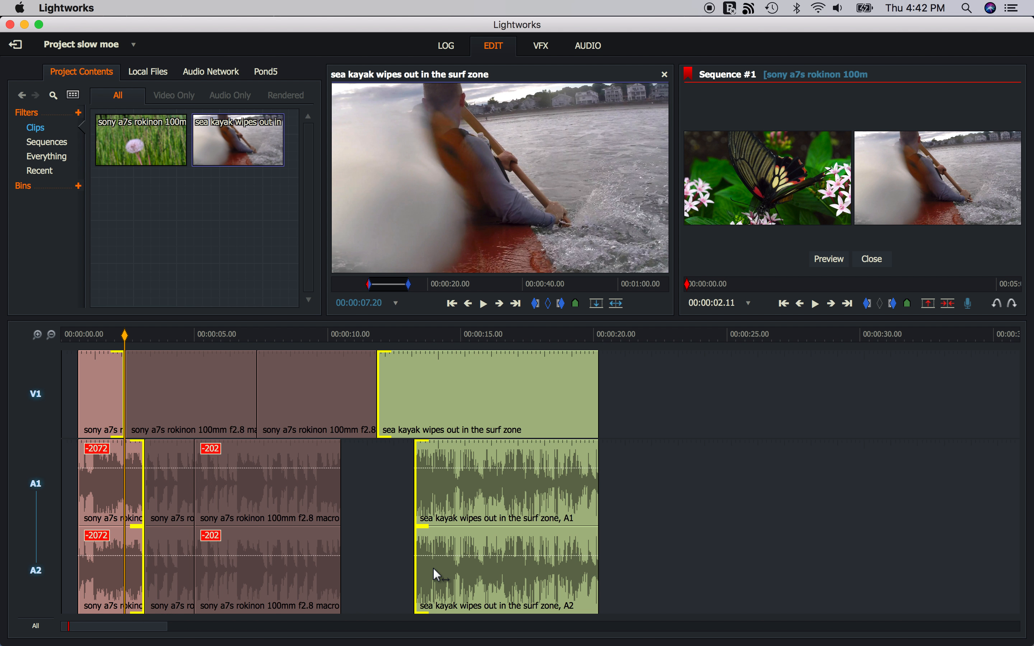
pyautogui.press('l')
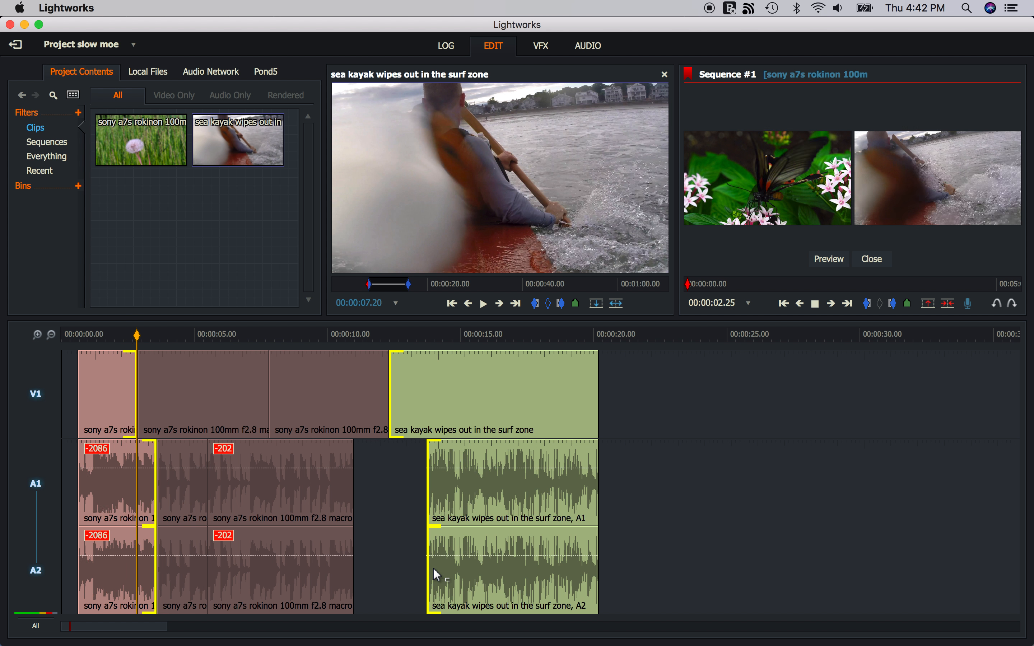
pyautogui.press('k')
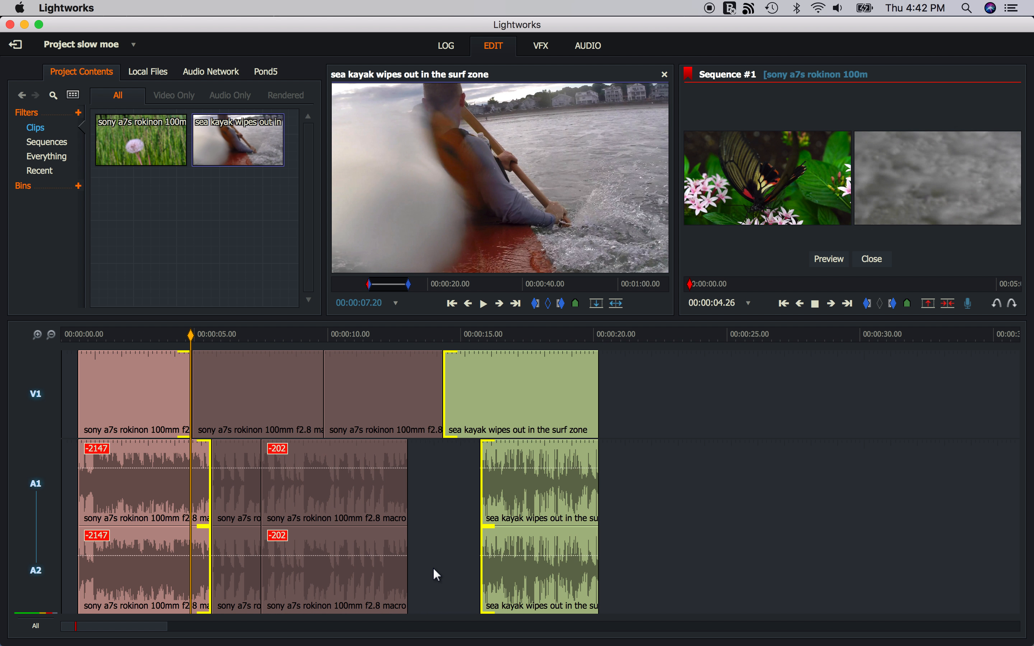
pyautogui.press('Escape')
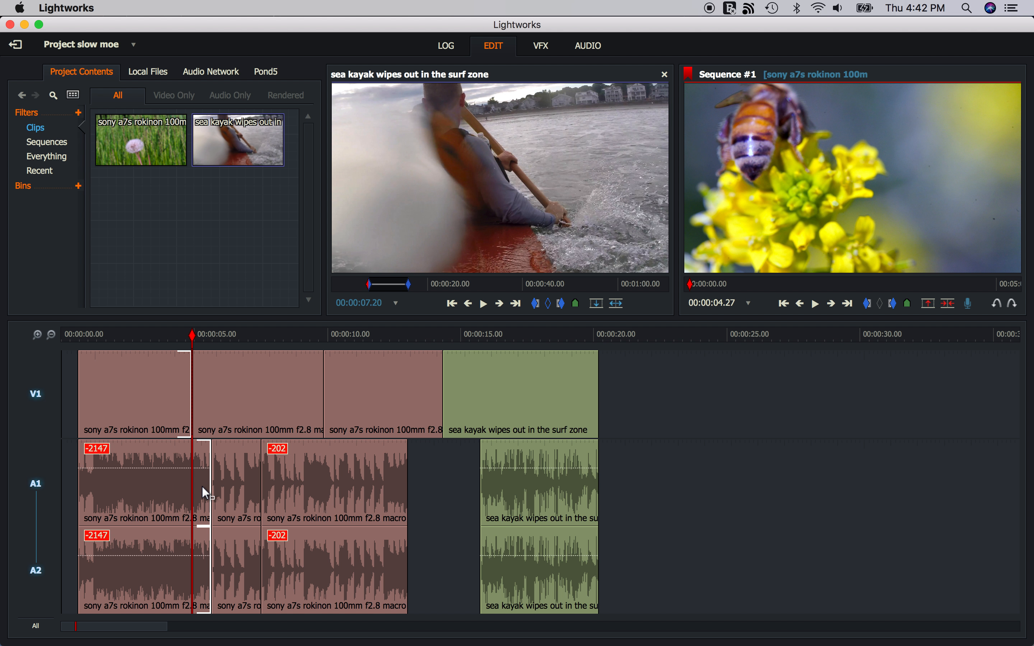
# Select the second clip's audio end, the third clip's video start, and the first and kayak cuts on all tracks, and trim them together by playback
pyautogui.click(41, 407)
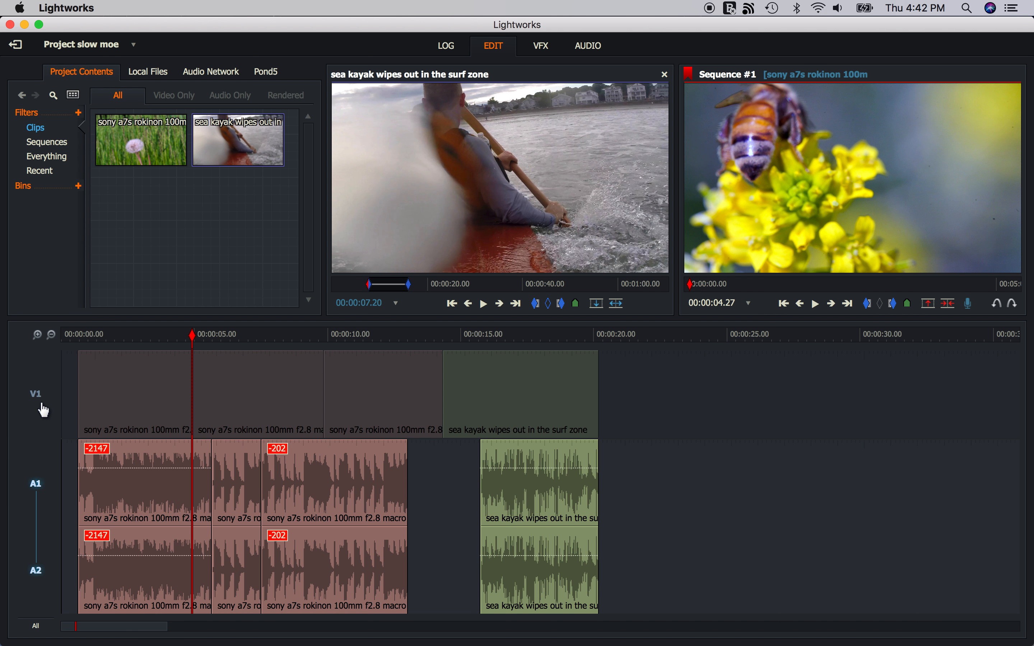
pyautogui.click(261, 492)
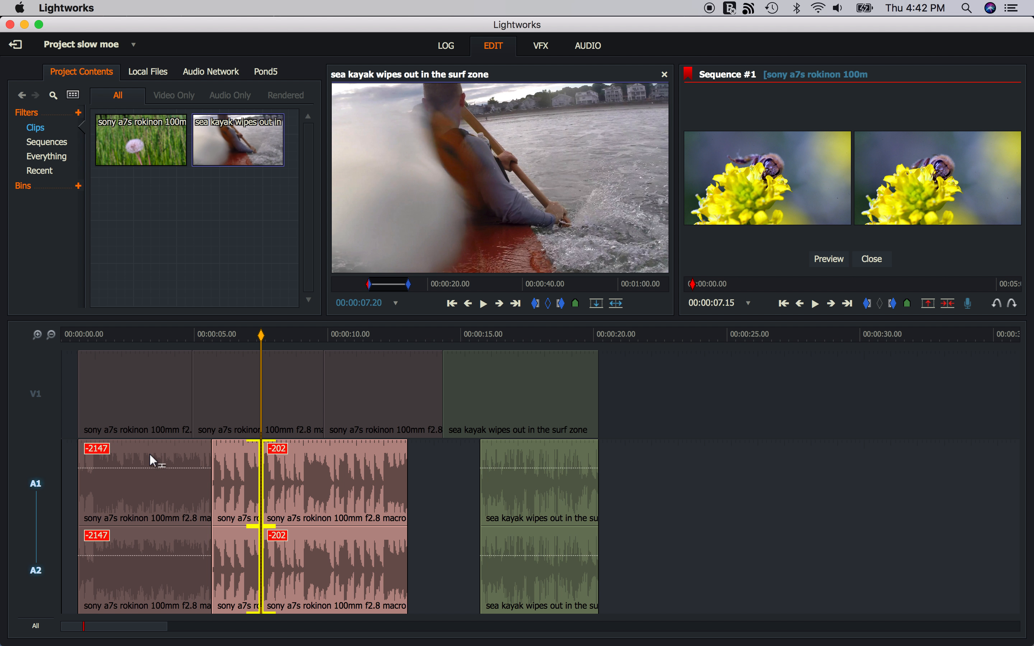
pyautogui.click(40, 406)
pyautogui.click(334, 395)
pyautogui.click(189, 397)
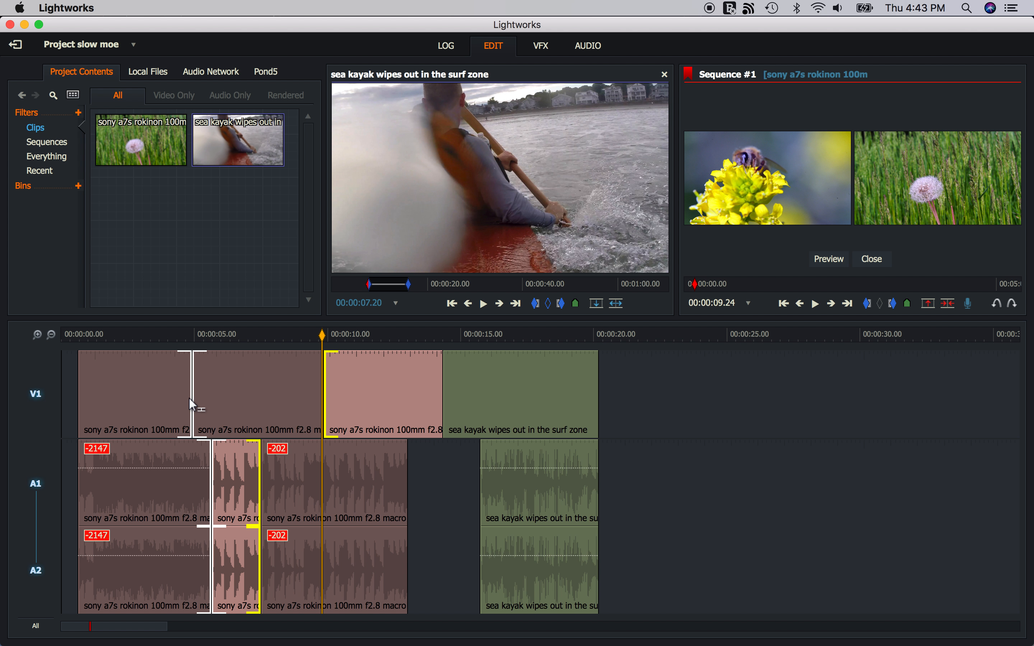
pyautogui.click(482, 479)
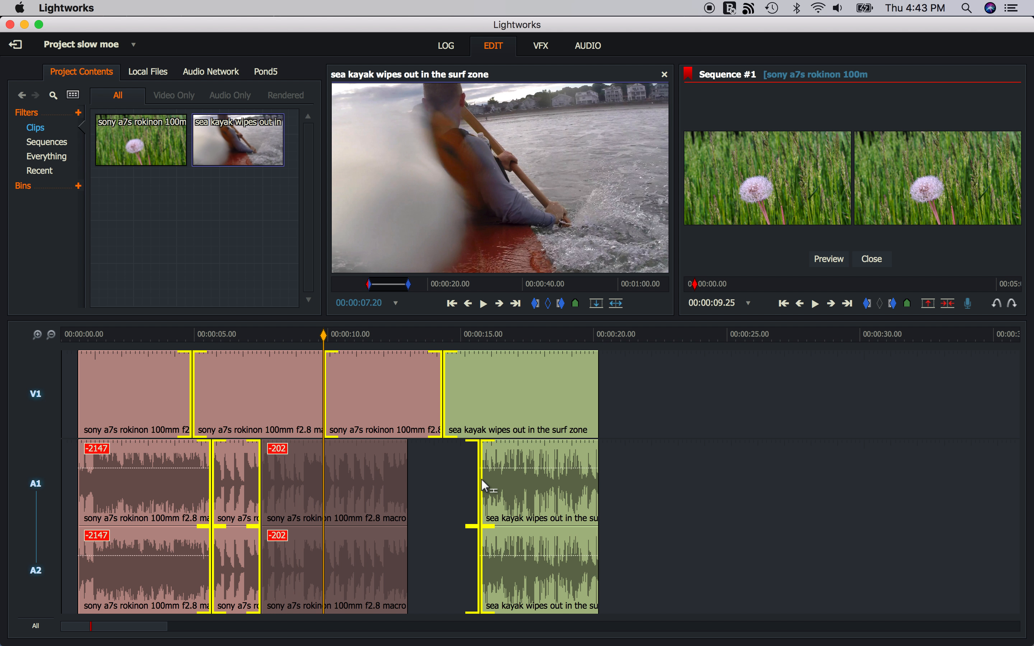
pyautogui.press('space')
pyautogui.press('space')
pyautogui.press('space')
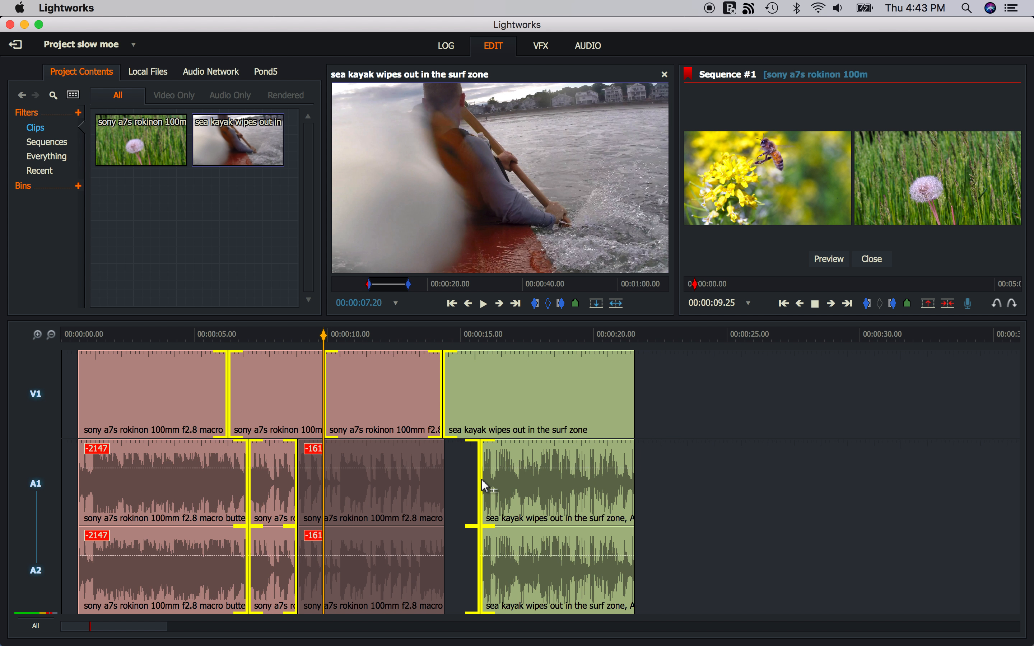
pyautogui.press('space')
pyautogui.press('Escape')
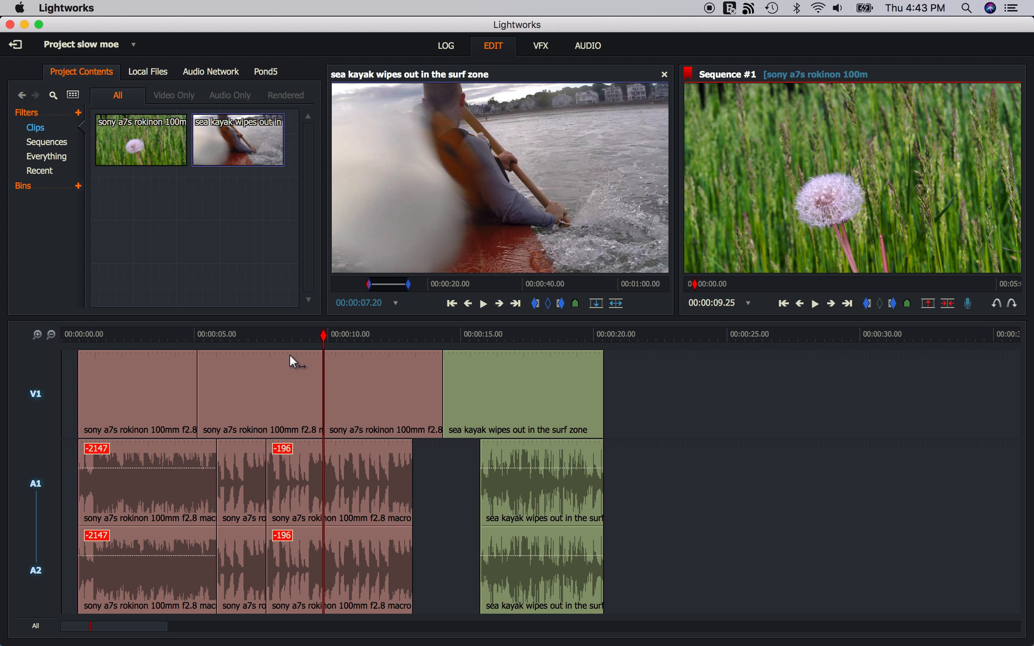
# Ripple the third clip's video and audio start to shorten the clip by about one second
pyautogui.click(284, 335)
pyautogui.moveTo(284, 335); pyautogui.dragTo(268, 335)
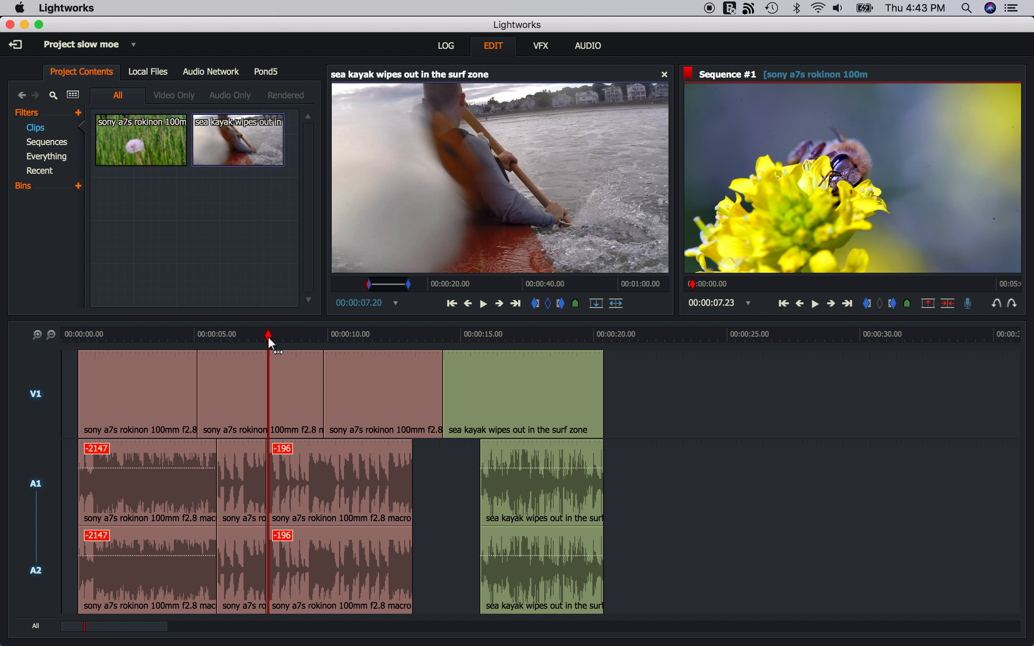
pyautogui.click(334, 397)
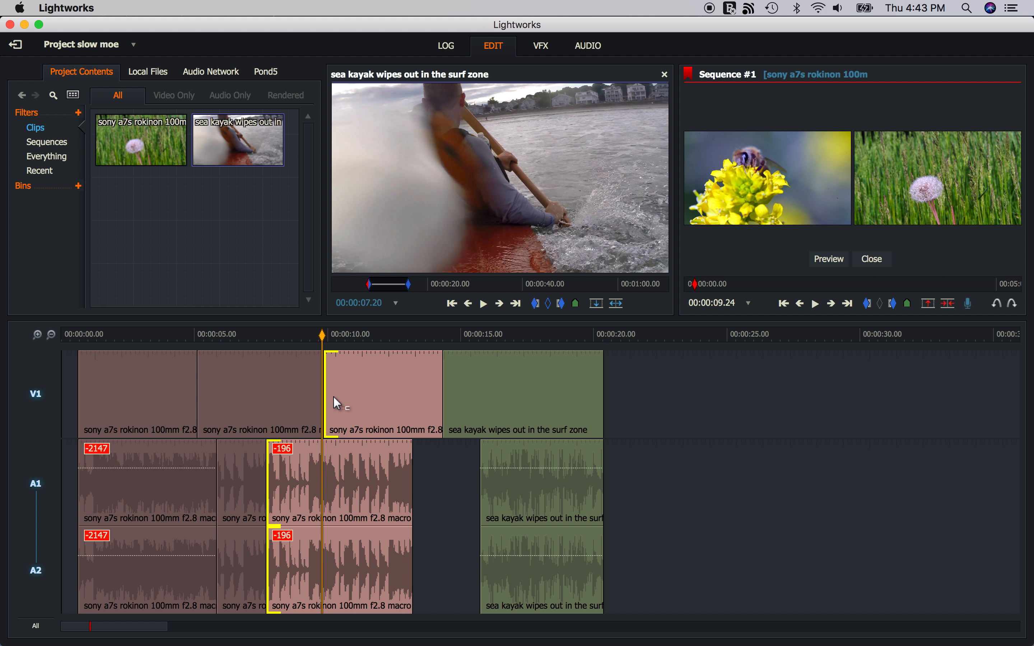
pyautogui.click(333, 397)
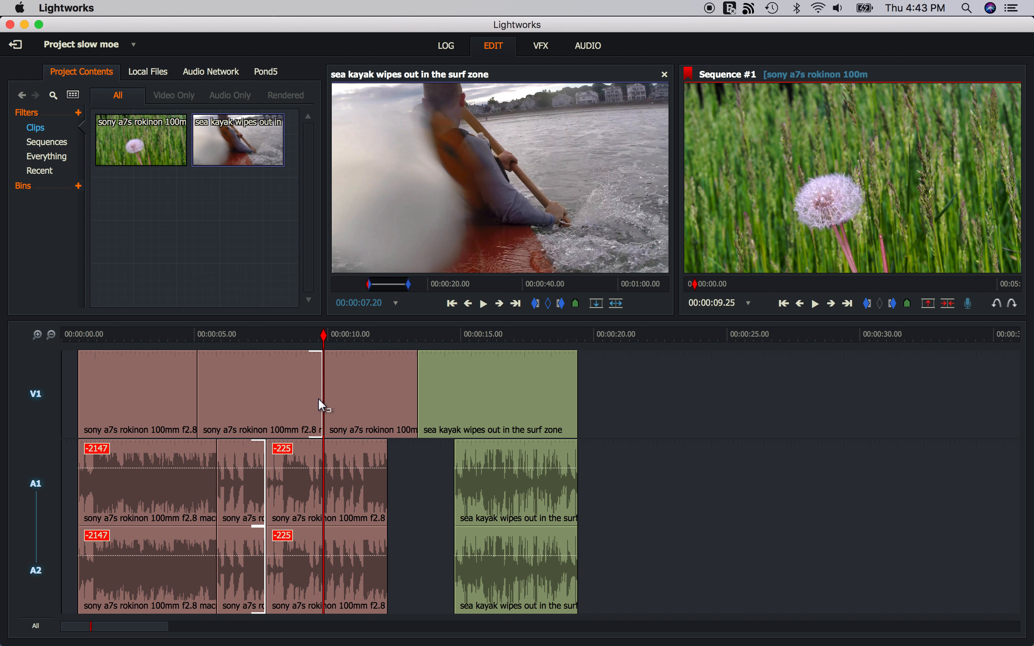
# Add a second video track to the sequence
pyautogui.rightClick(629, 405)
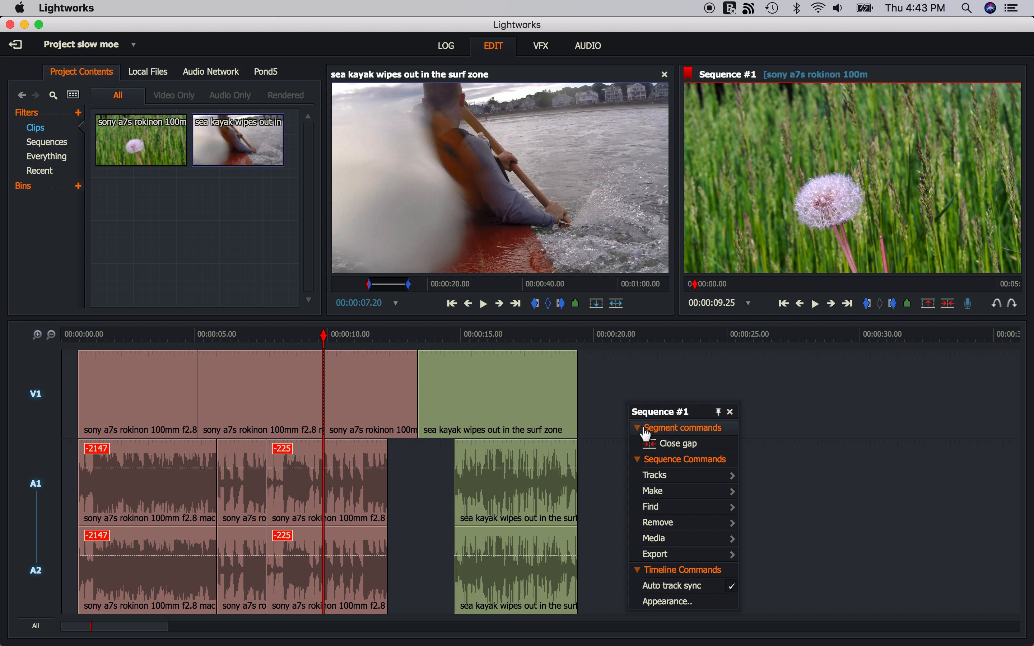
pyautogui.moveTo(664, 480)
pyautogui.click(775, 476)
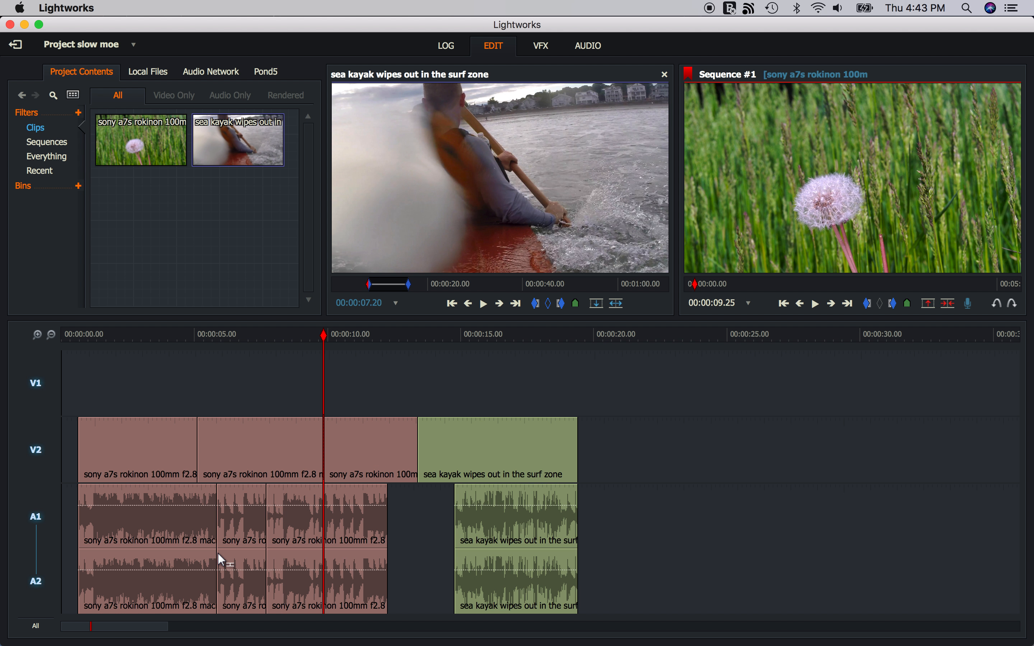
pyautogui.moveTo(343, 463); pyautogui.dragTo(336, 460)
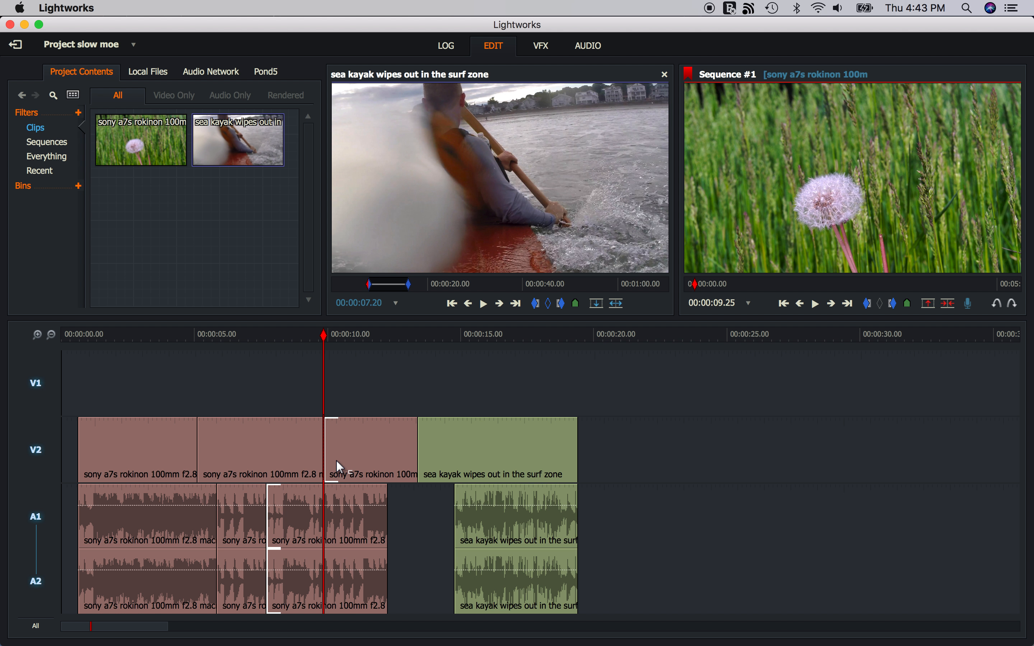
pyautogui.click(429, 460)
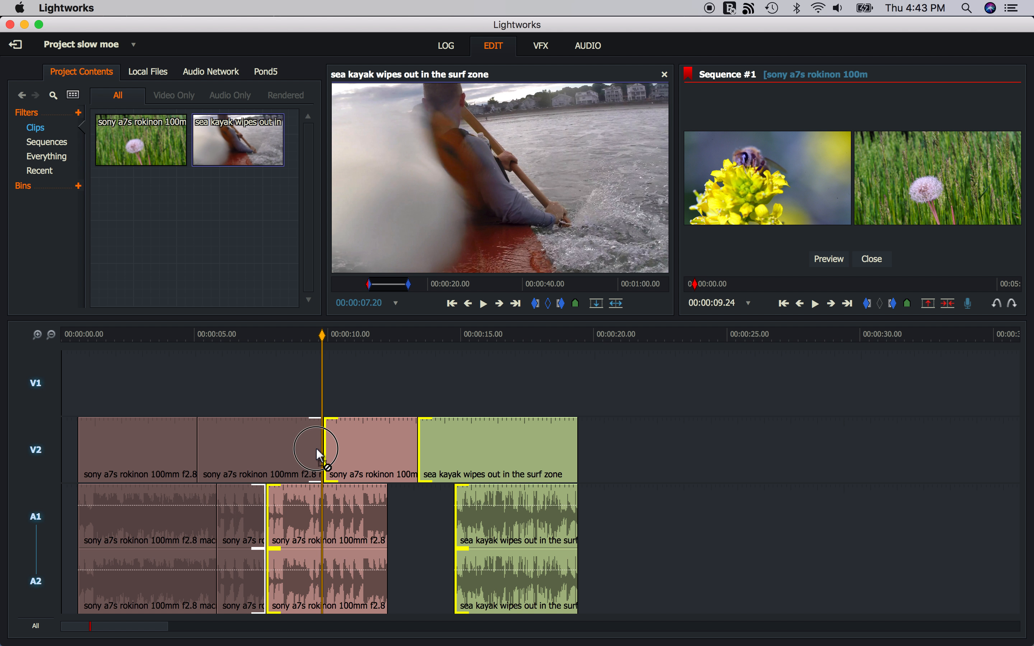
pyautogui.press('End')
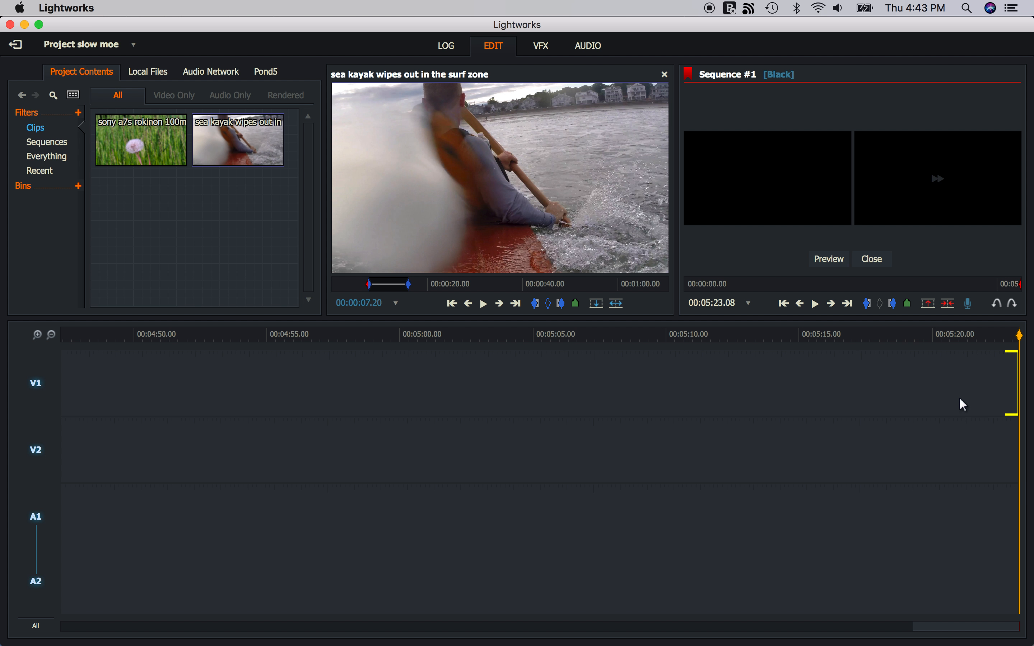
pyautogui.click(657, 367)
pyautogui.click(52, 334)
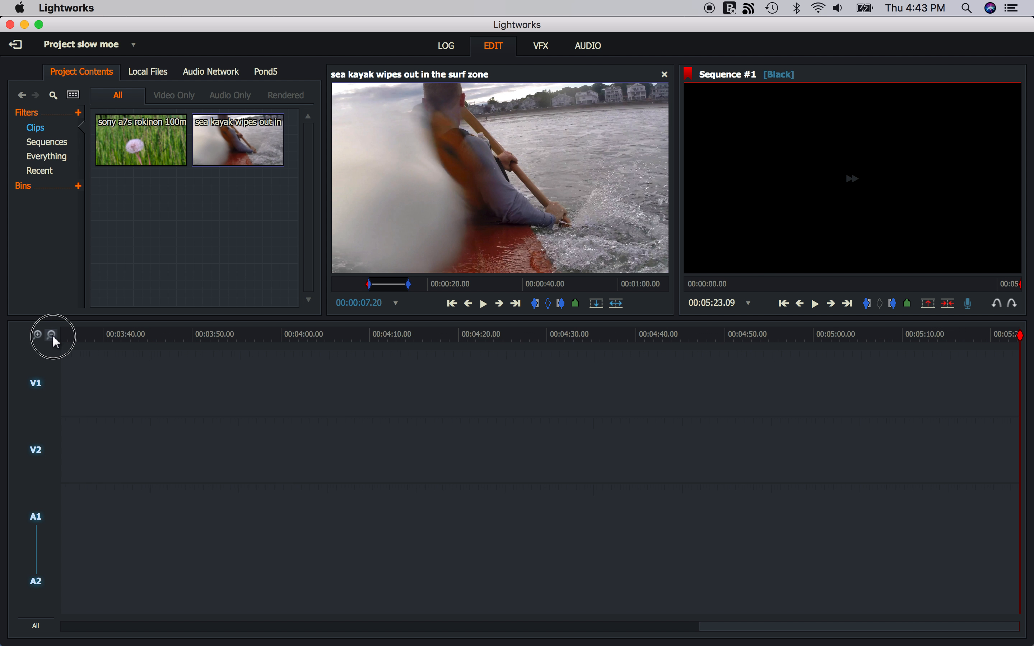
pyautogui.click(84, 334)
pyautogui.click(38, 335)
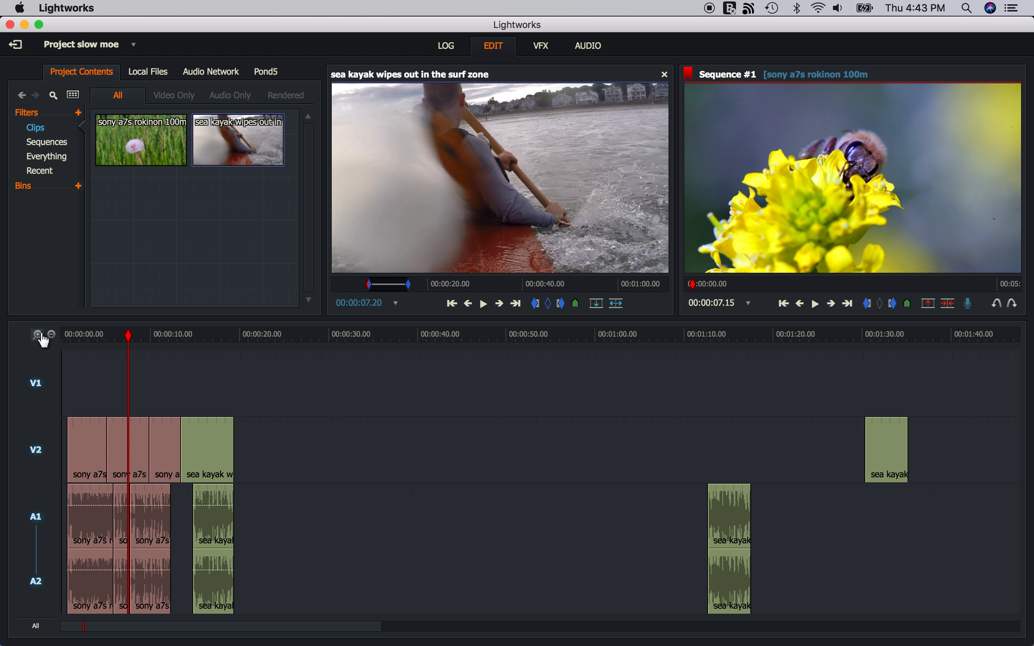
pyautogui.click(38, 335)
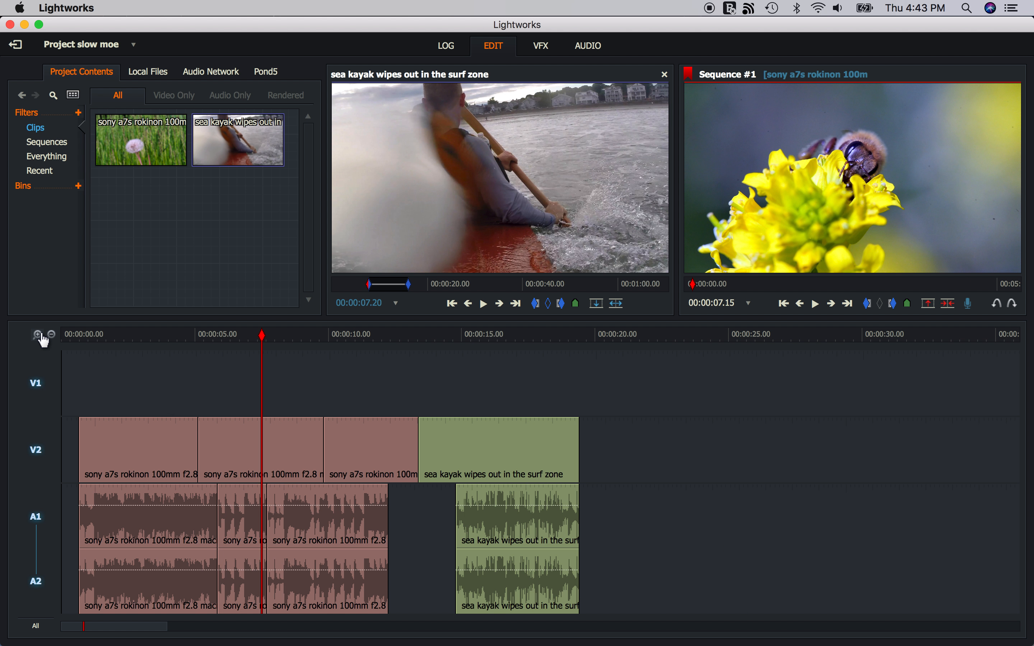
pyautogui.click(190, 448)
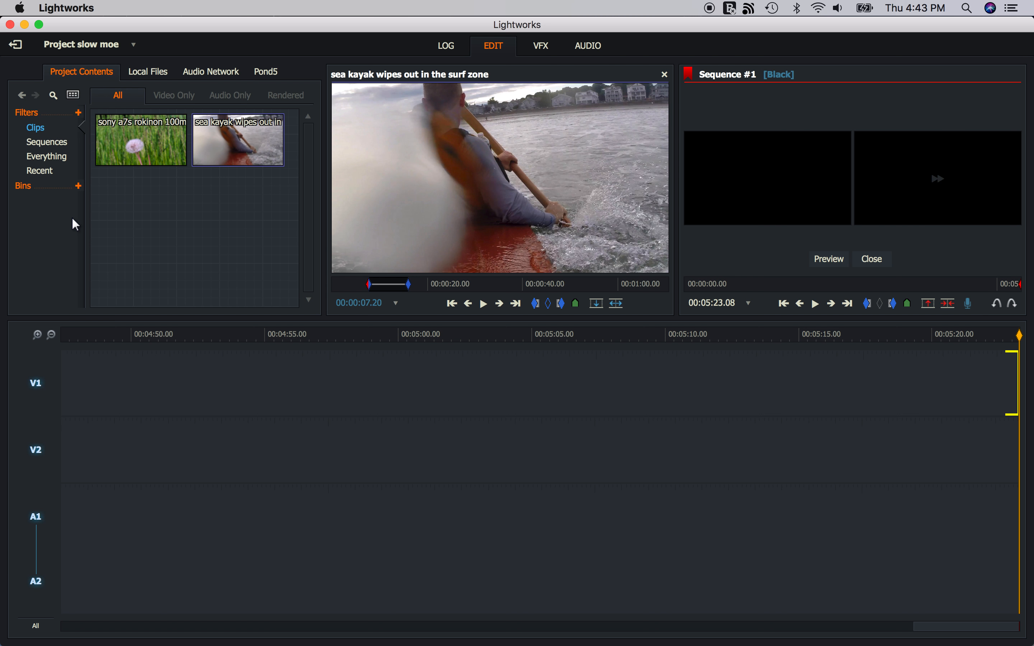
pyautogui.click(38, 335)
pyautogui.click(37, 335)
pyautogui.click(38, 334)
pyautogui.click(38, 334)
pyautogui.click(38, 334)
pyautogui.click(37, 335)
pyautogui.click(51, 334)
pyautogui.click(54, 333)
pyautogui.click(55, 334)
pyautogui.click(55, 334)
pyautogui.click(54, 334)
pyautogui.click(54, 334)
pyautogui.click(54, 335)
pyautogui.click(75, 335)
pyautogui.click(38, 335)
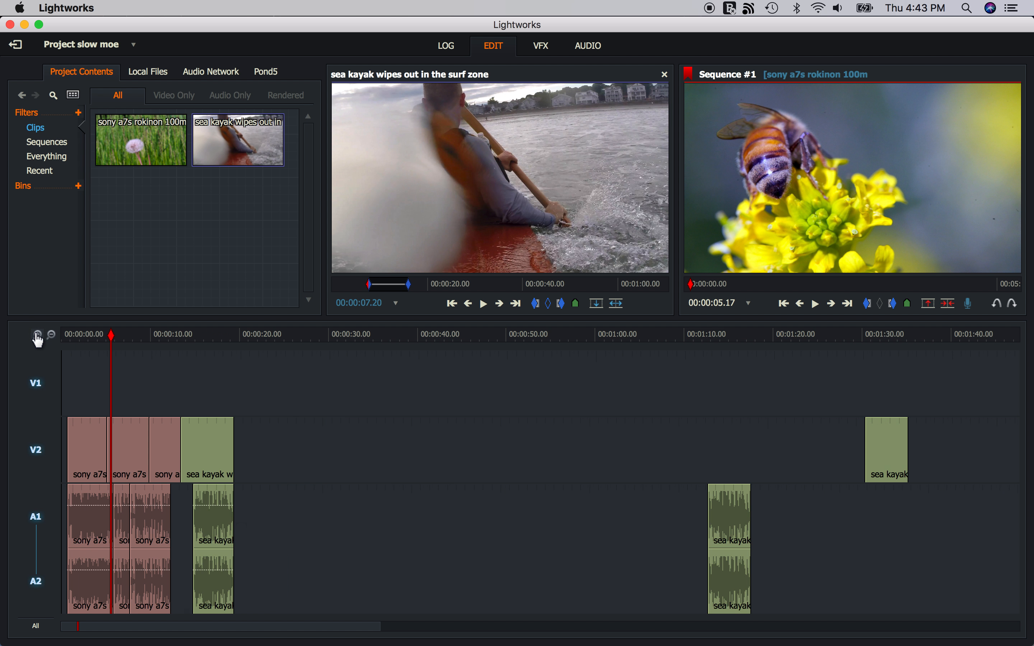
pyautogui.click(38, 335)
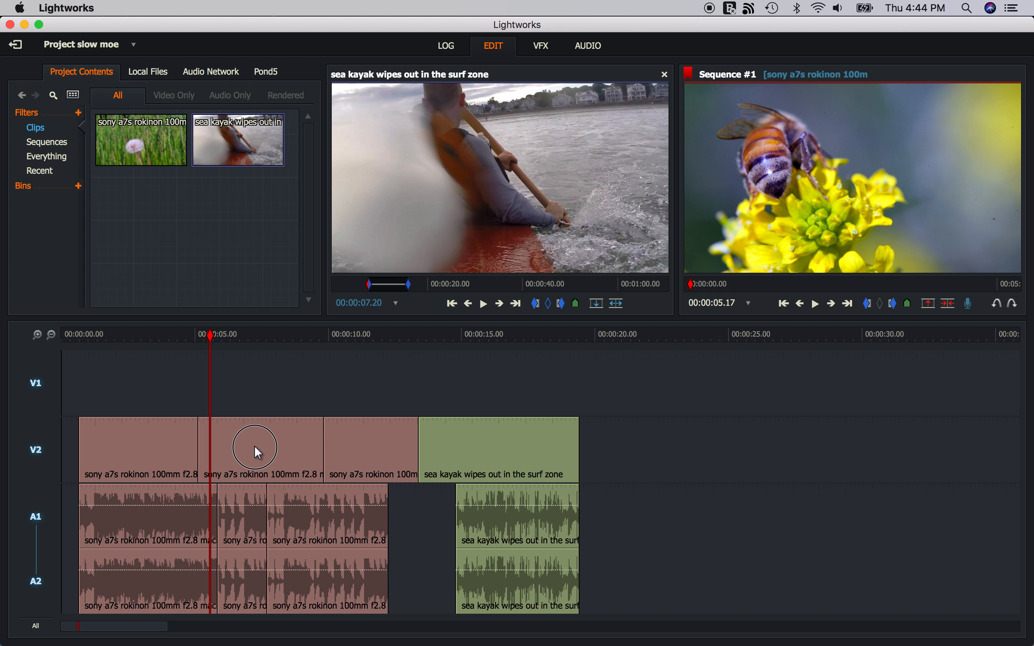
# Move the second clip's video from V2 up to V1, and ripple the first clip's end back to 00:00:04.08
pyautogui.moveTo(255, 446); pyautogui.dragTo(255, 387)
pyautogui.click(188, 439)
pyautogui.moveTo(187, 440); pyautogui.dragTo(188, 438)
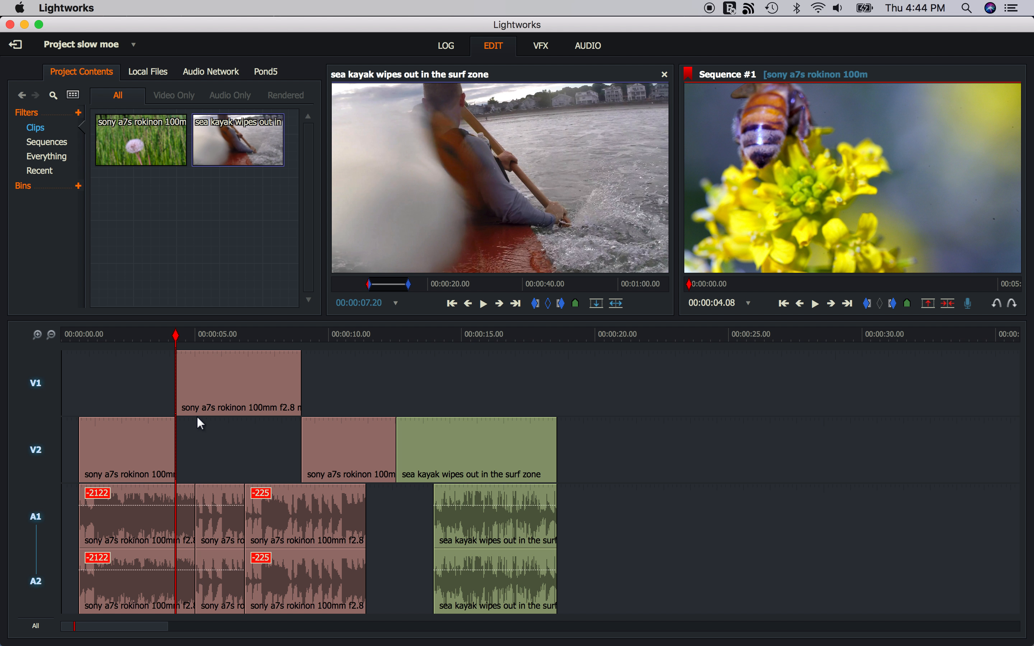
# Move the second clip's video back down to V2, and with V1 deactivated ripple the first clip's end to 00:00:05.03
pyautogui.moveTo(214, 398); pyautogui.dragTo(215, 430)
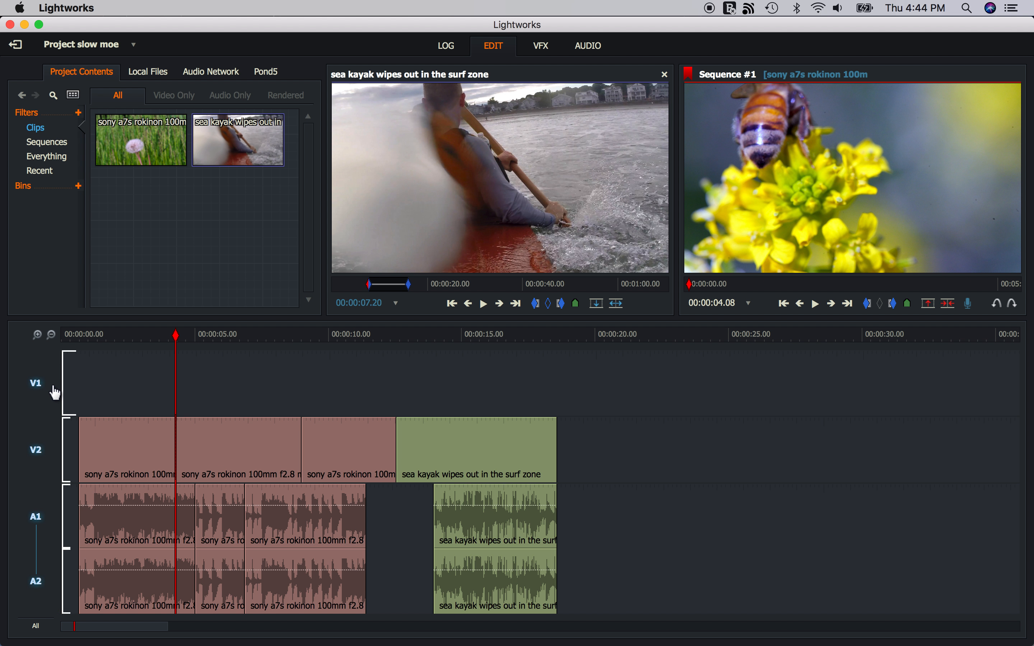
pyautogui.click(164, 442)
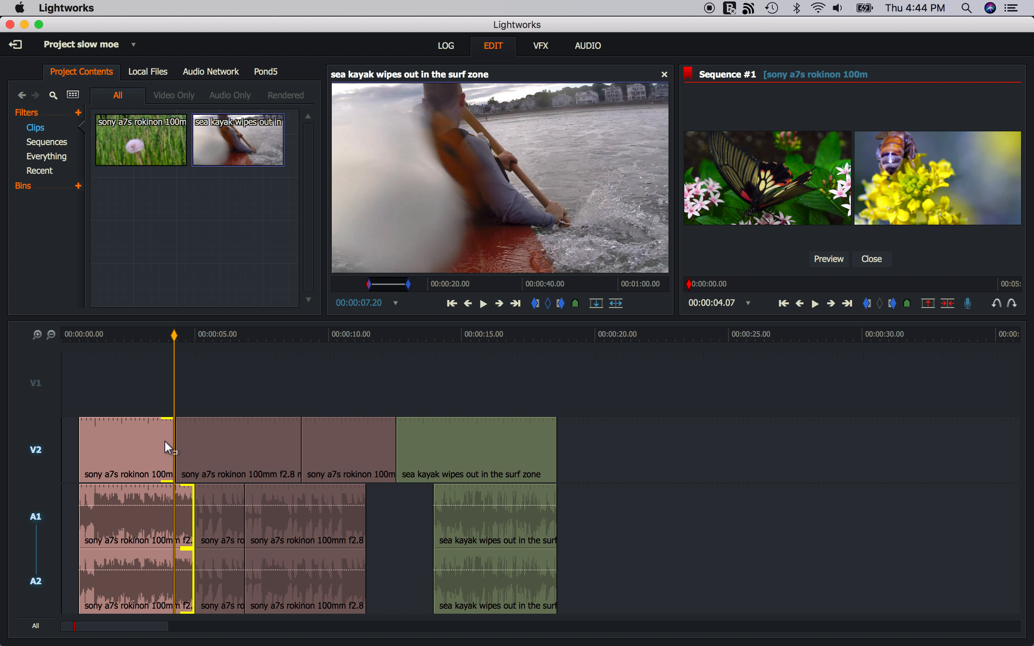
pyautogui.moveTo(165, 442); pyautogui.dragTo(188, 442)
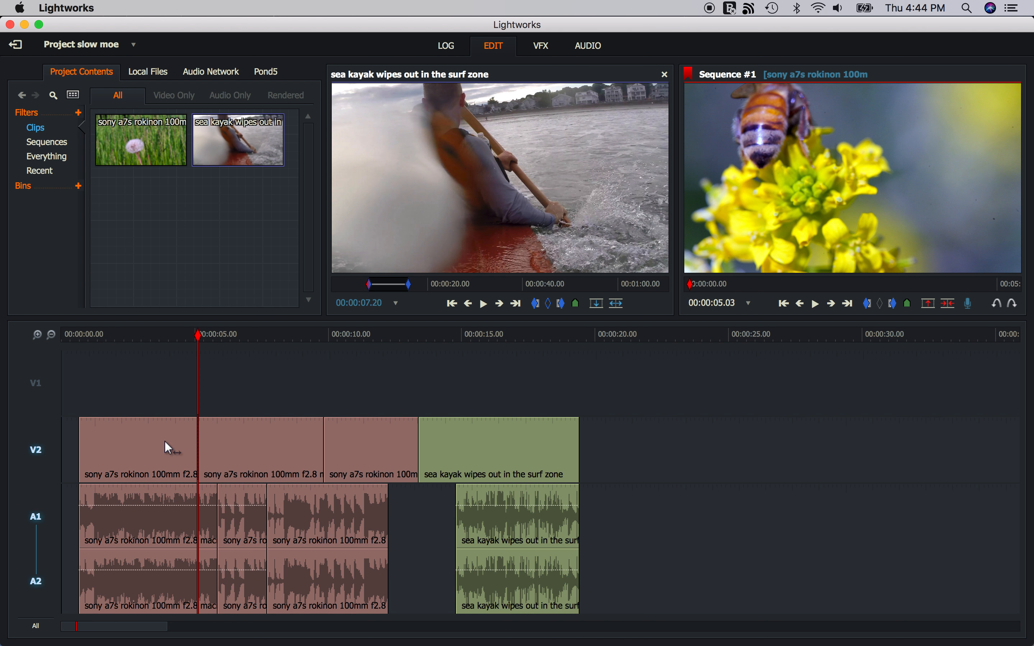
# Ripple the third clip's video and audio end back by reverse playback until its video cut reaches 00:00:12.17
pyautogui.click(408, 444)
pyautogui.press('j')
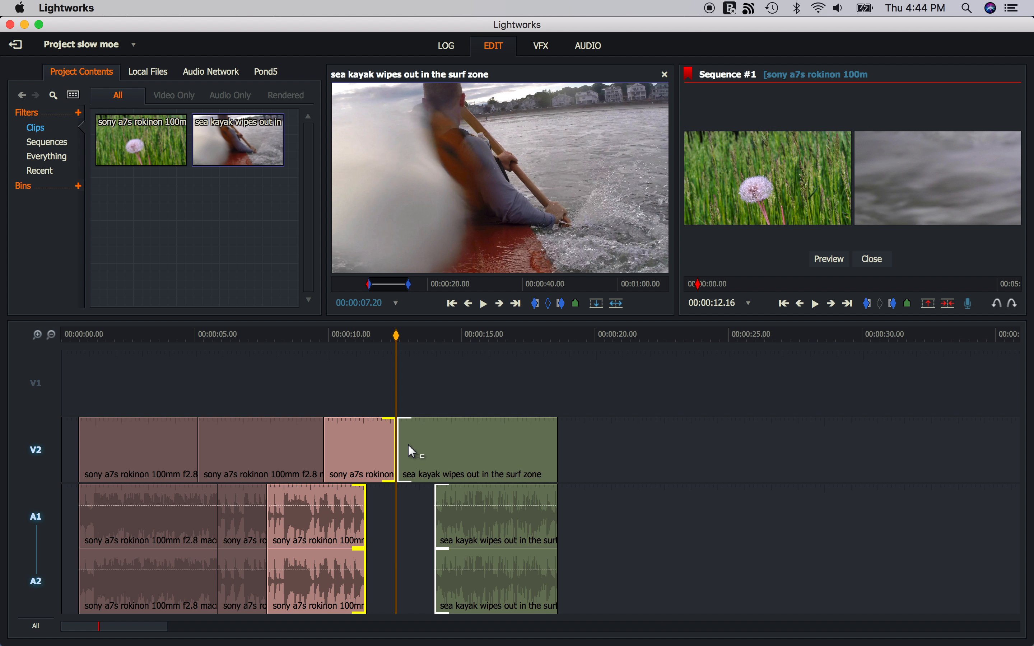
pyautogui.press('k')
pyautogui.rightClick(307, 379)
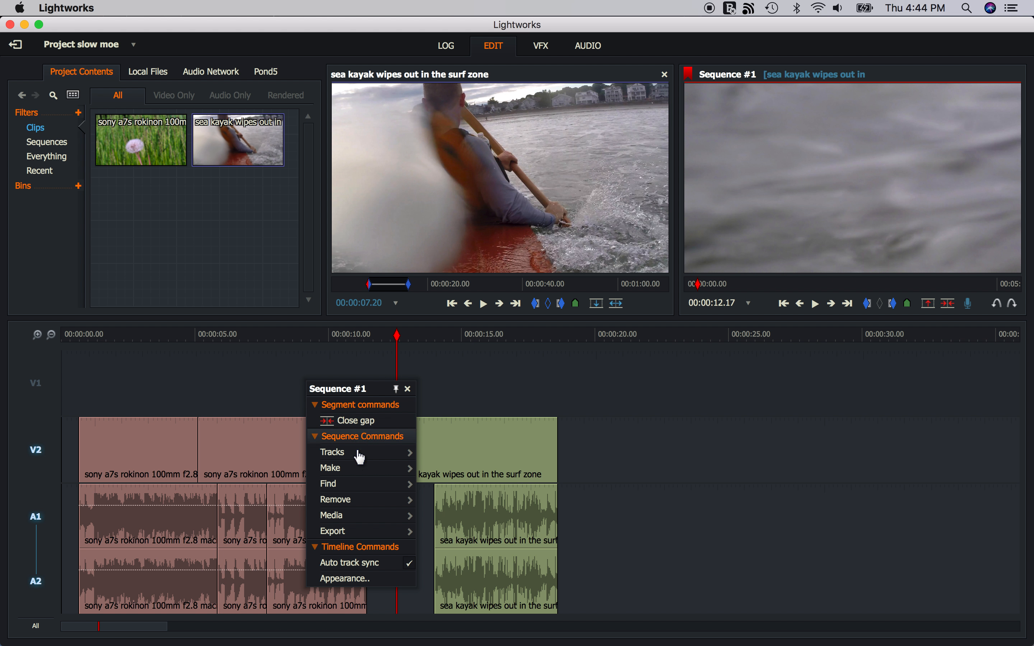
pyautogui.moveTo(353, 453)
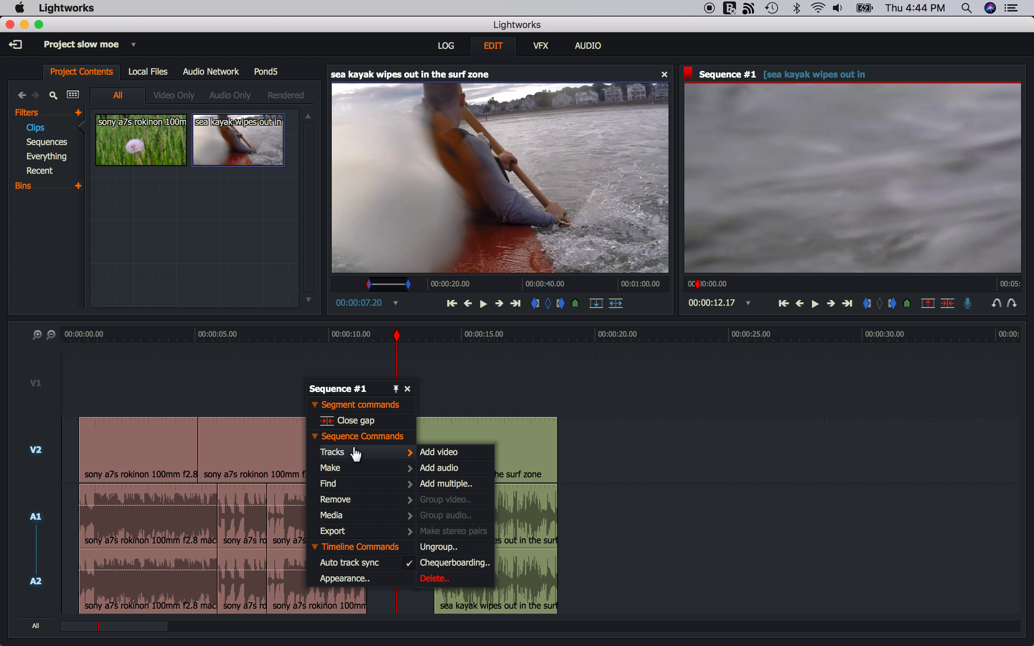
pyautogui.click(444, 576)
pyautogui.click(455, 269)
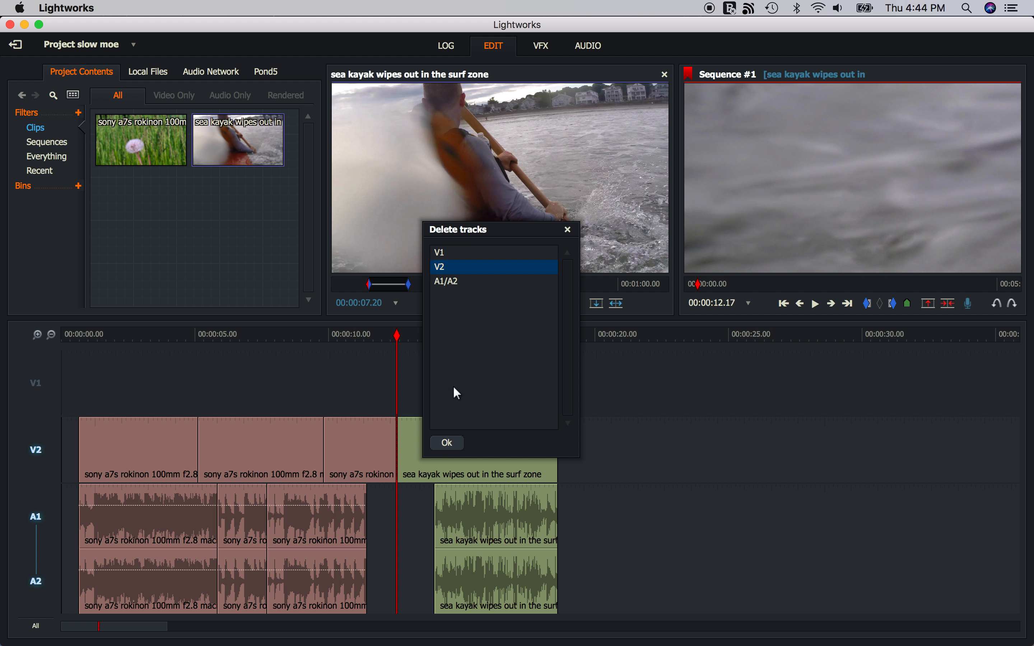
pyautogui.click(447, 443)
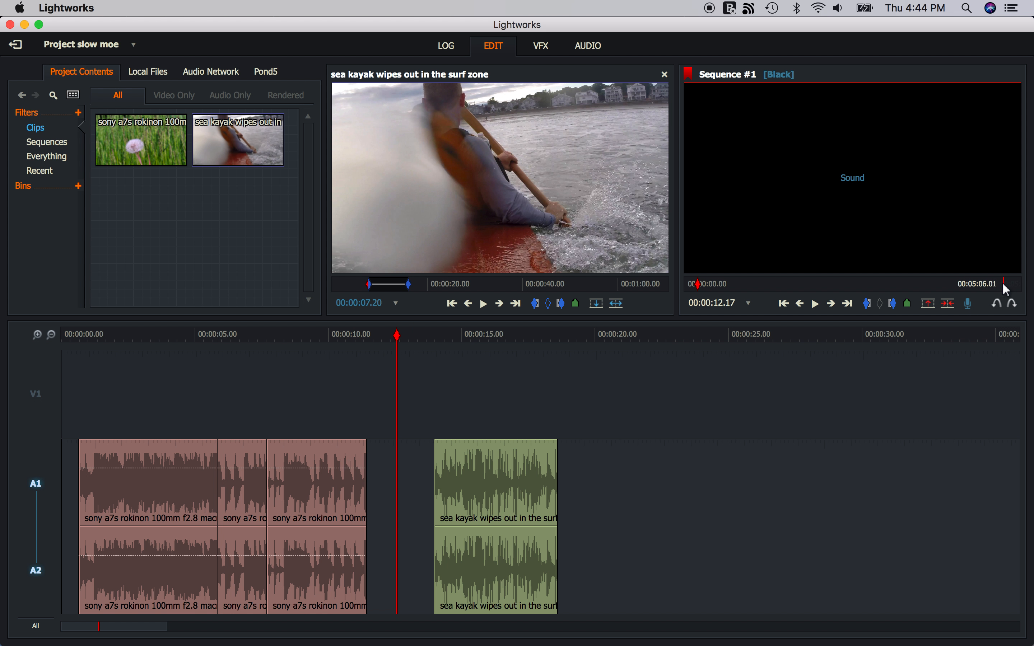
pyautogui.click(998, 305)
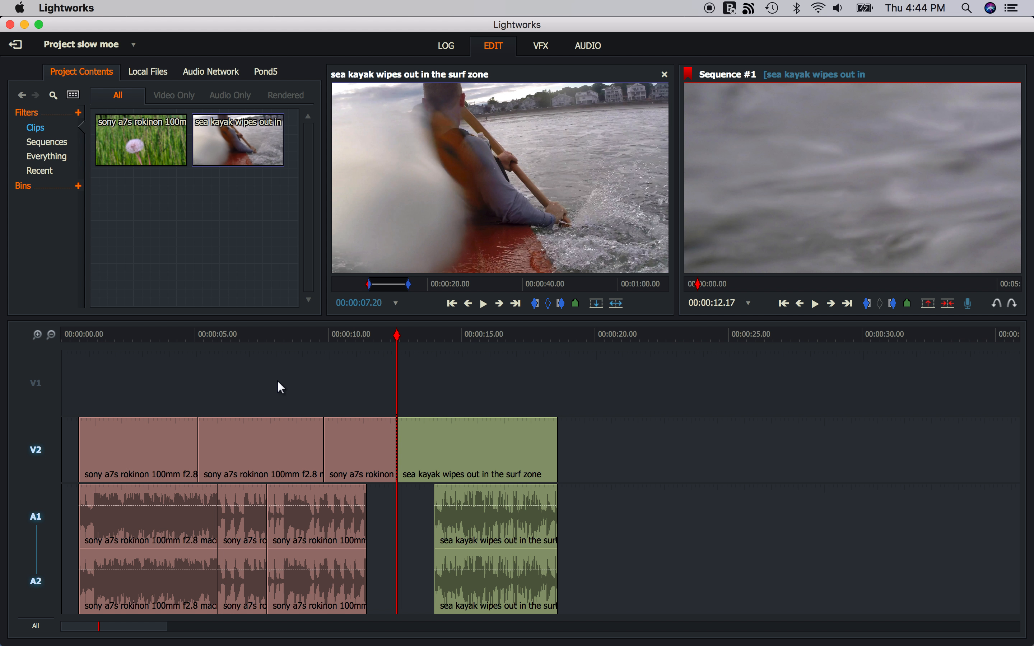
# Delete the empty V1 video track from the sequence
pyautogui.rightClick(248, 379)
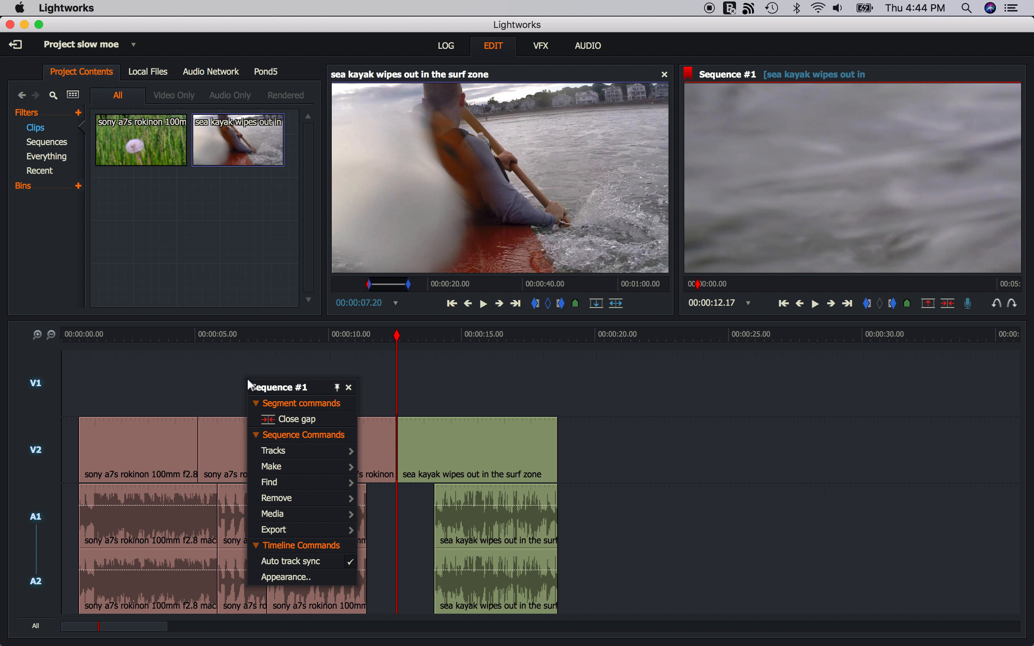
pyautogui.click(307, 452)
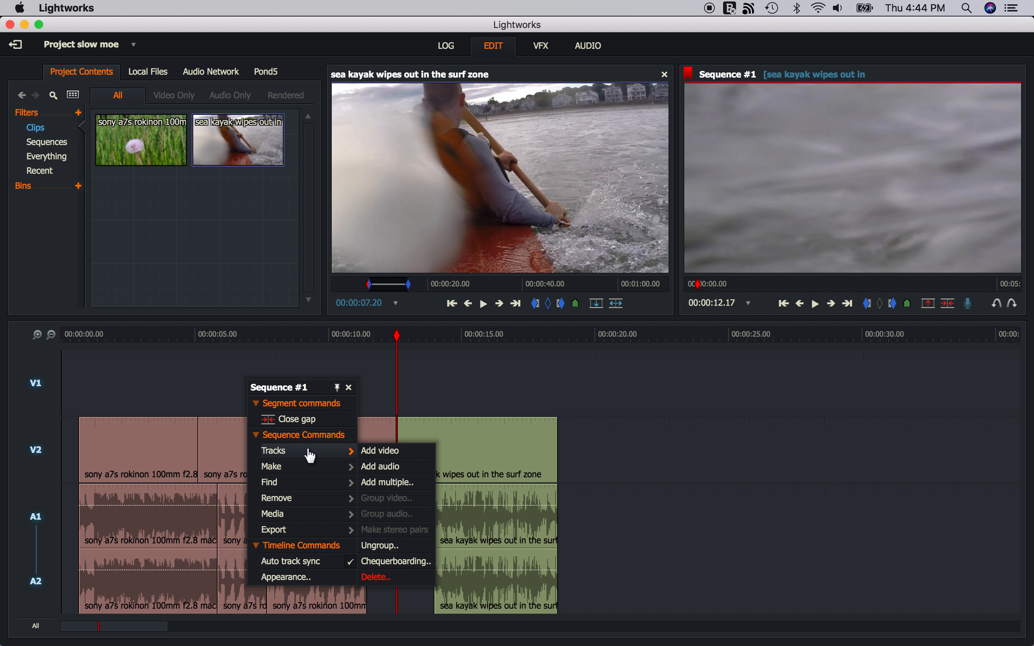
pyautogui.click(409, 584)
pyautogui.click(467, 255)
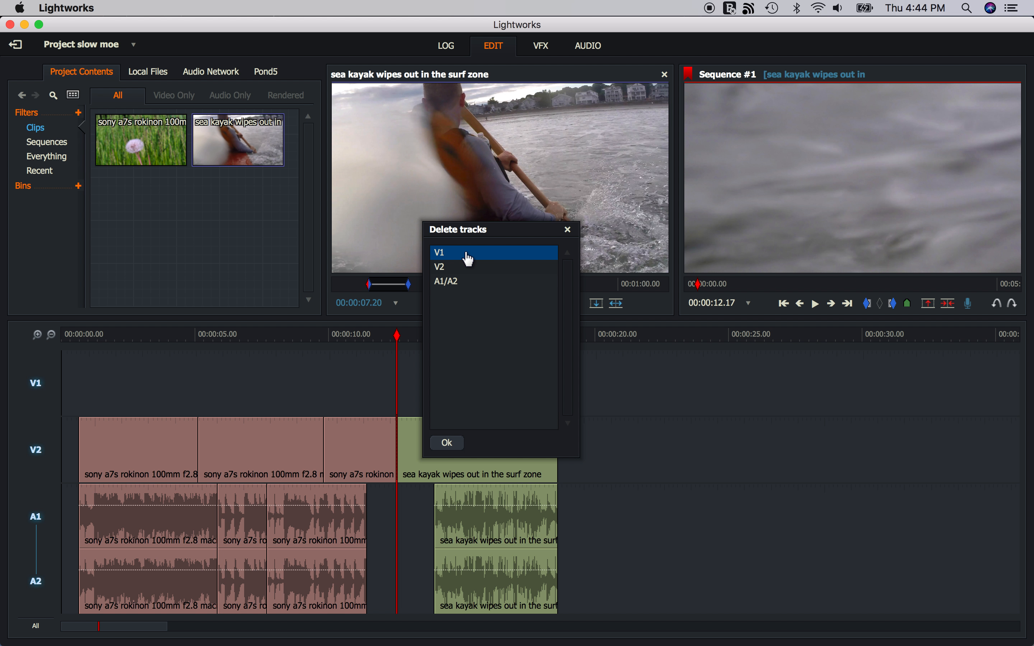
pyautogui.click(448, 444)
# Ripple the second clip's video and audio end outward by playback until its video cut reaches 00:00:11.23
pyautogui.click(340, 361)
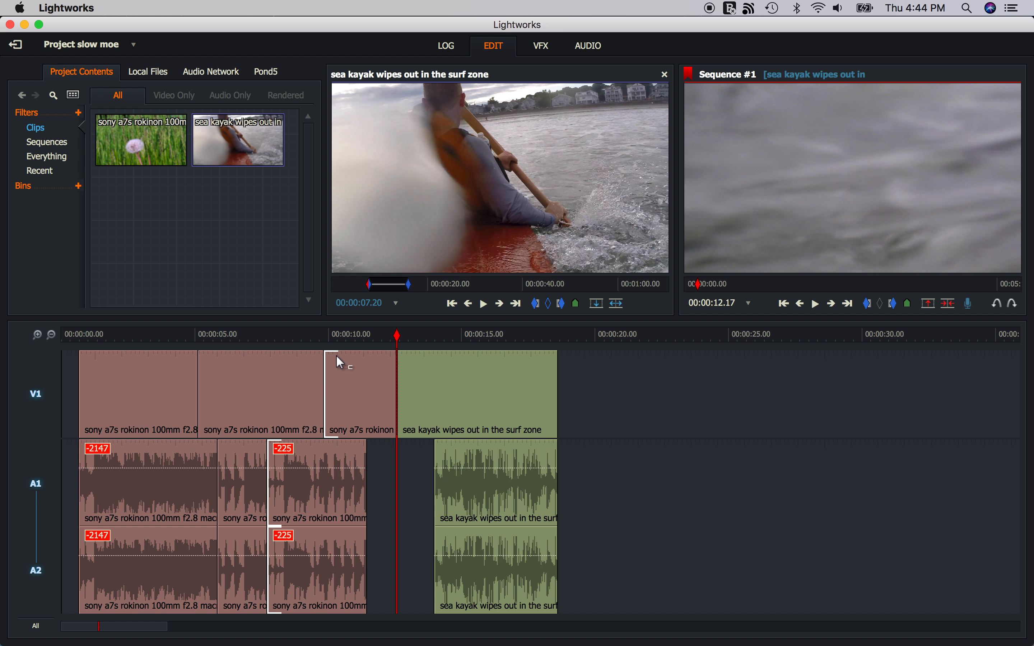
pyautogui.click(314, 369)
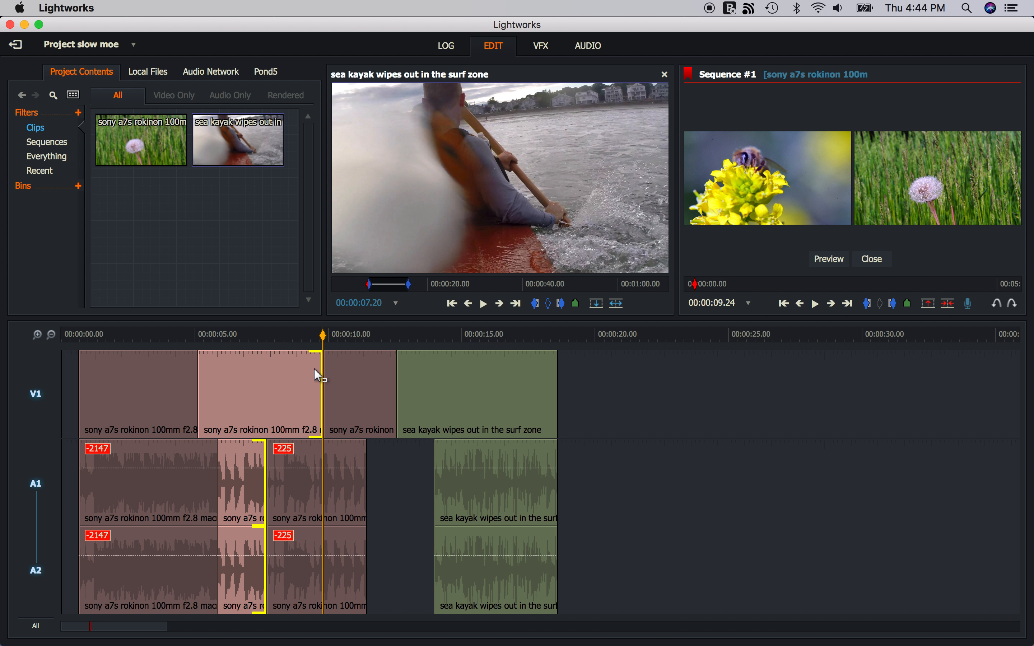
pyautogui.press('space')
pyautogui.press('space')
pyautogui.click(315, 368)
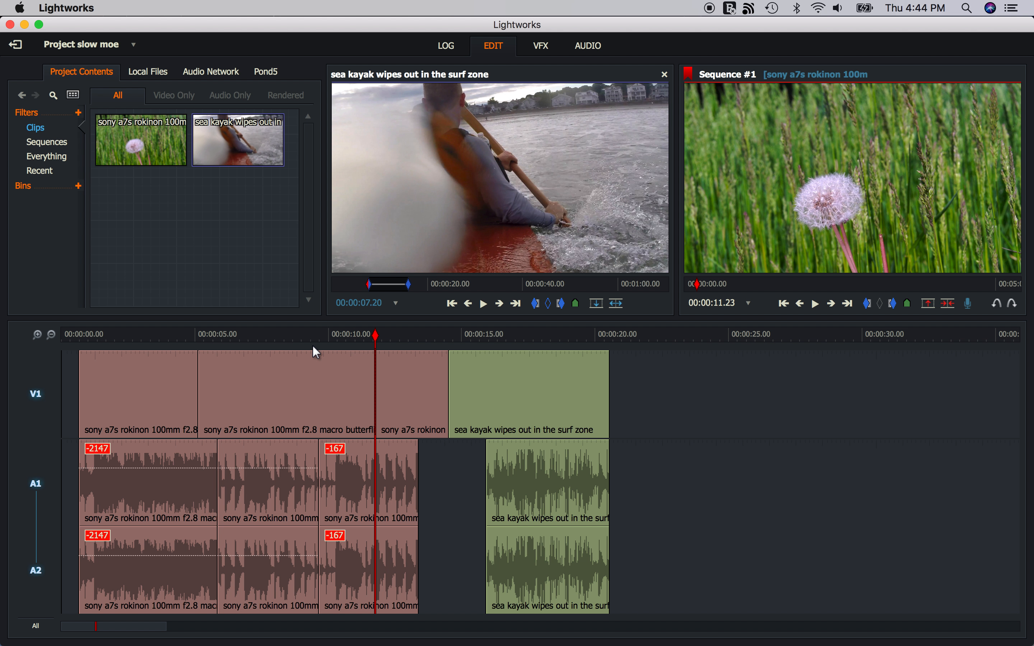
# Split the kayak clip's video and audio at 00:00:18.08
pyautogui.moveTo(297, 337); pyautogui.dragTo(550, 343)
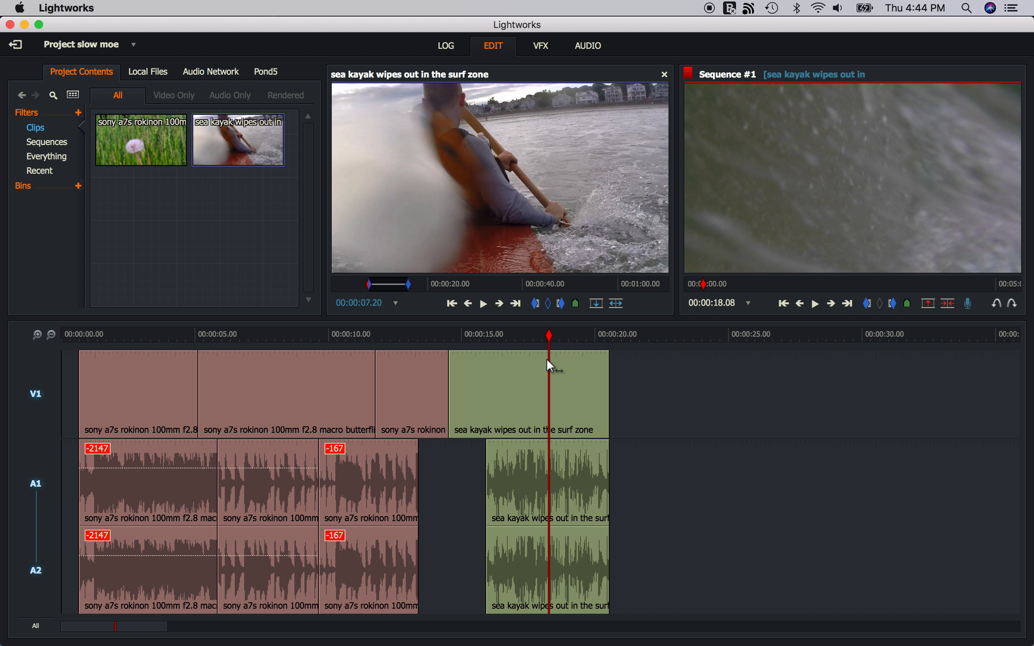
pyautogui.press('c')
# Move the last kayak segment later to start at 00:00:22.04, and close the gap in front of it
pyautogui.moveTo(574, 418); pyautogui.dragTo(679, 416)
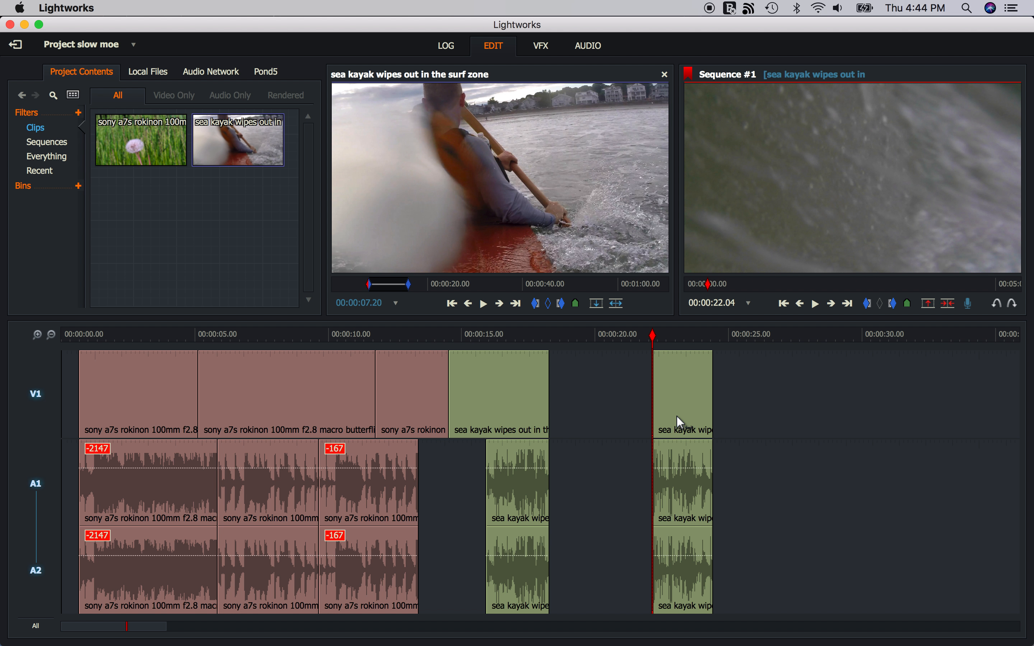
pyautogui.rightClick(597, 395)
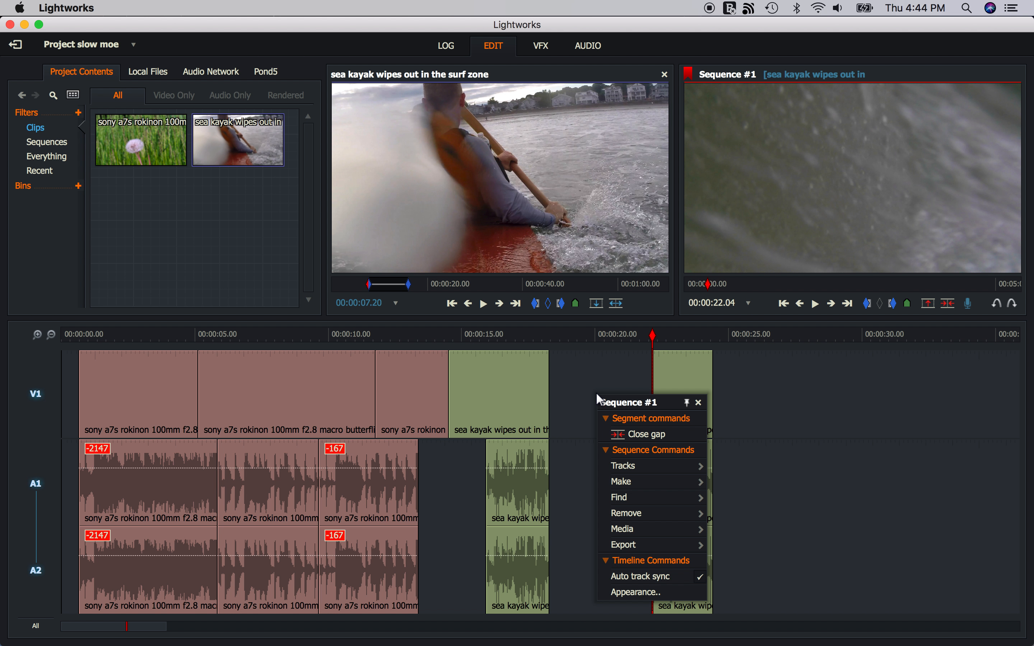
pyautogui.click(619, 427)
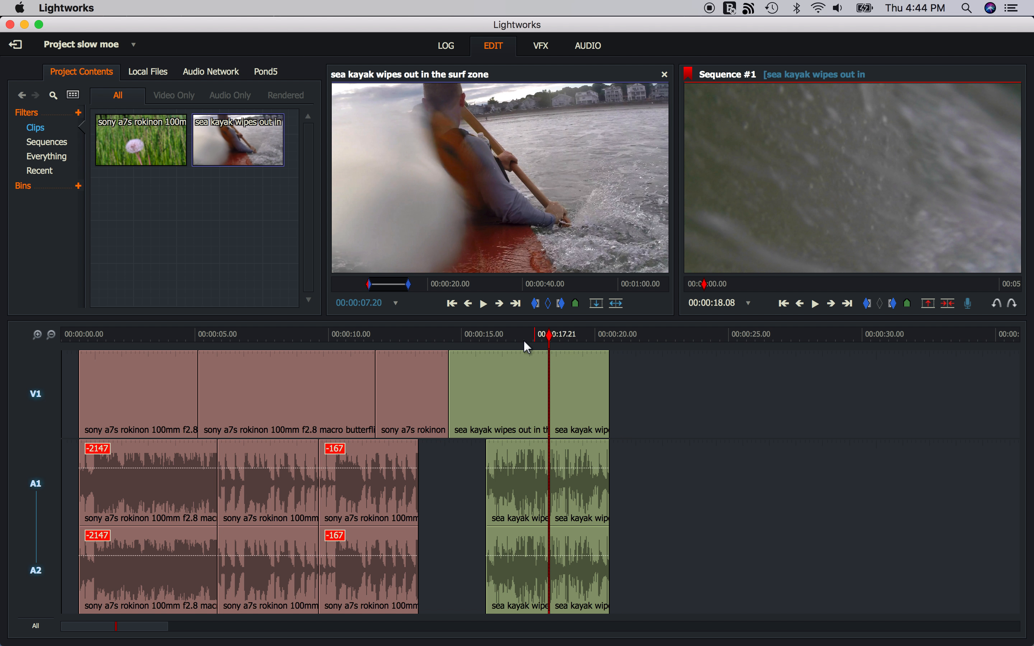
# Deactivate A1/A2 and split only the kayak clip's video at 00:00:16.26
pyautogui.click(512, 338)
pyautogui.click(36, 485)
pyautogui.press('c')
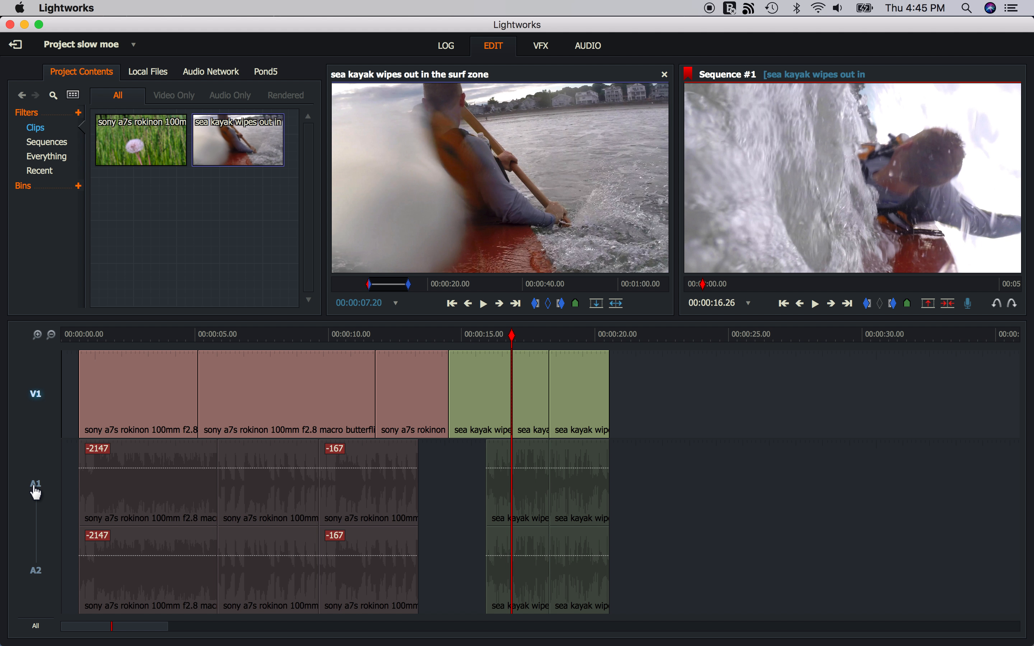
# Reactivate A1/A2 and shorten the first kayak video segment's end, leaving a small gap before the next segment
pyautogui.click(36, 487)
pyautogui.moveTo(471, 408); pyautogui.dragTo(521, 410)
# Split only the second clip's video at 00:00:08.07 with A1/A2 deactivated, and reactivate the audio tracks
pyautogui.click(282, 337)
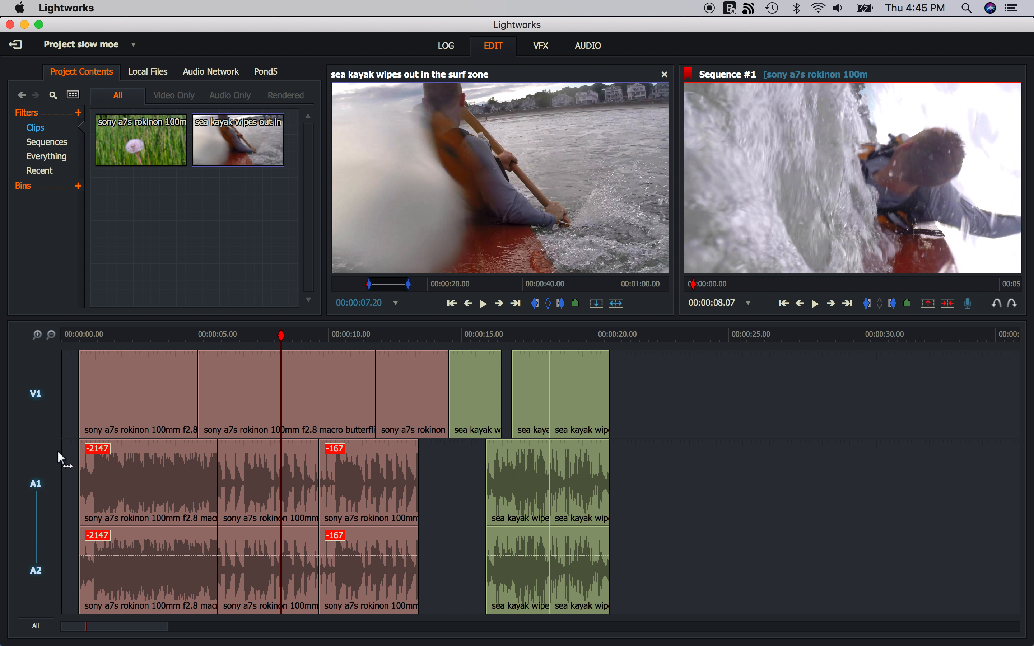
pyautogui.click(44, 495)
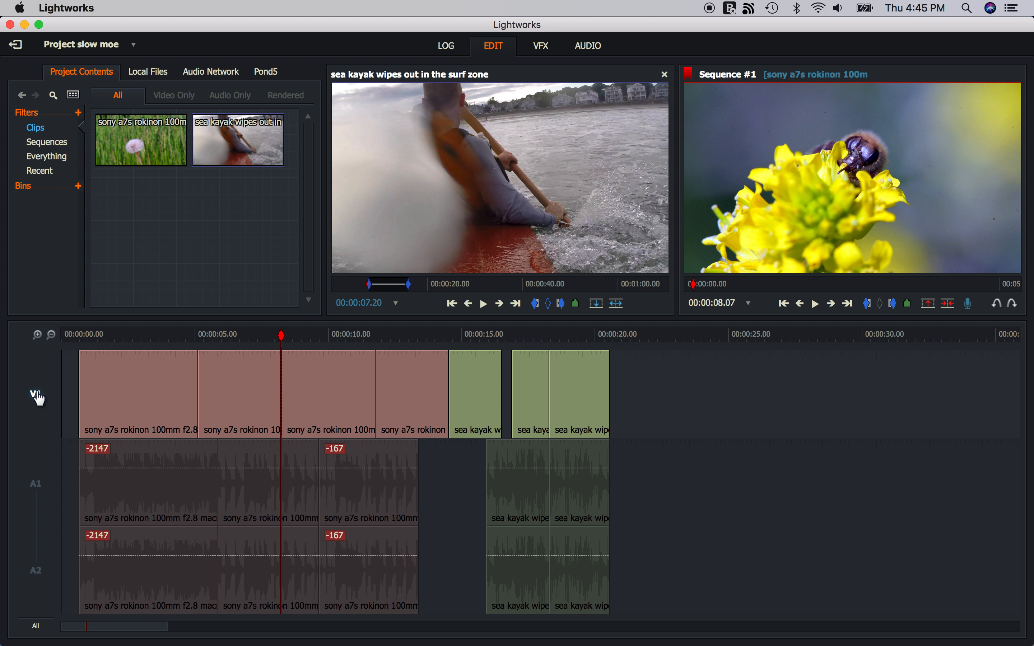
pyautogui.click(47, 503)
# Park the playhead at 00:00:08.21, just after the new video cut
pyautogui.click(294, 335)
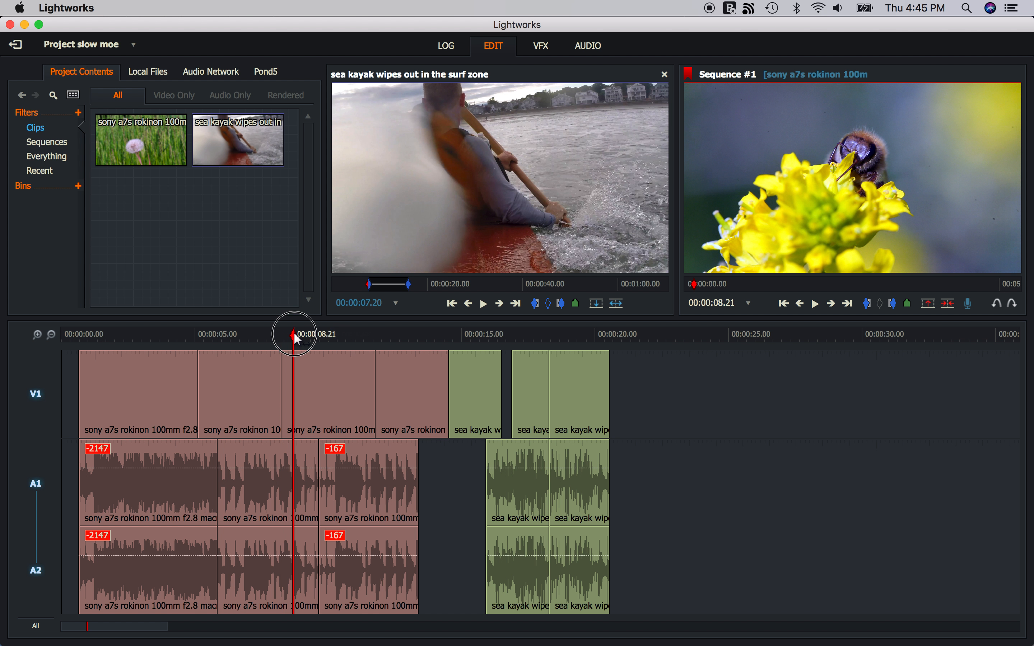